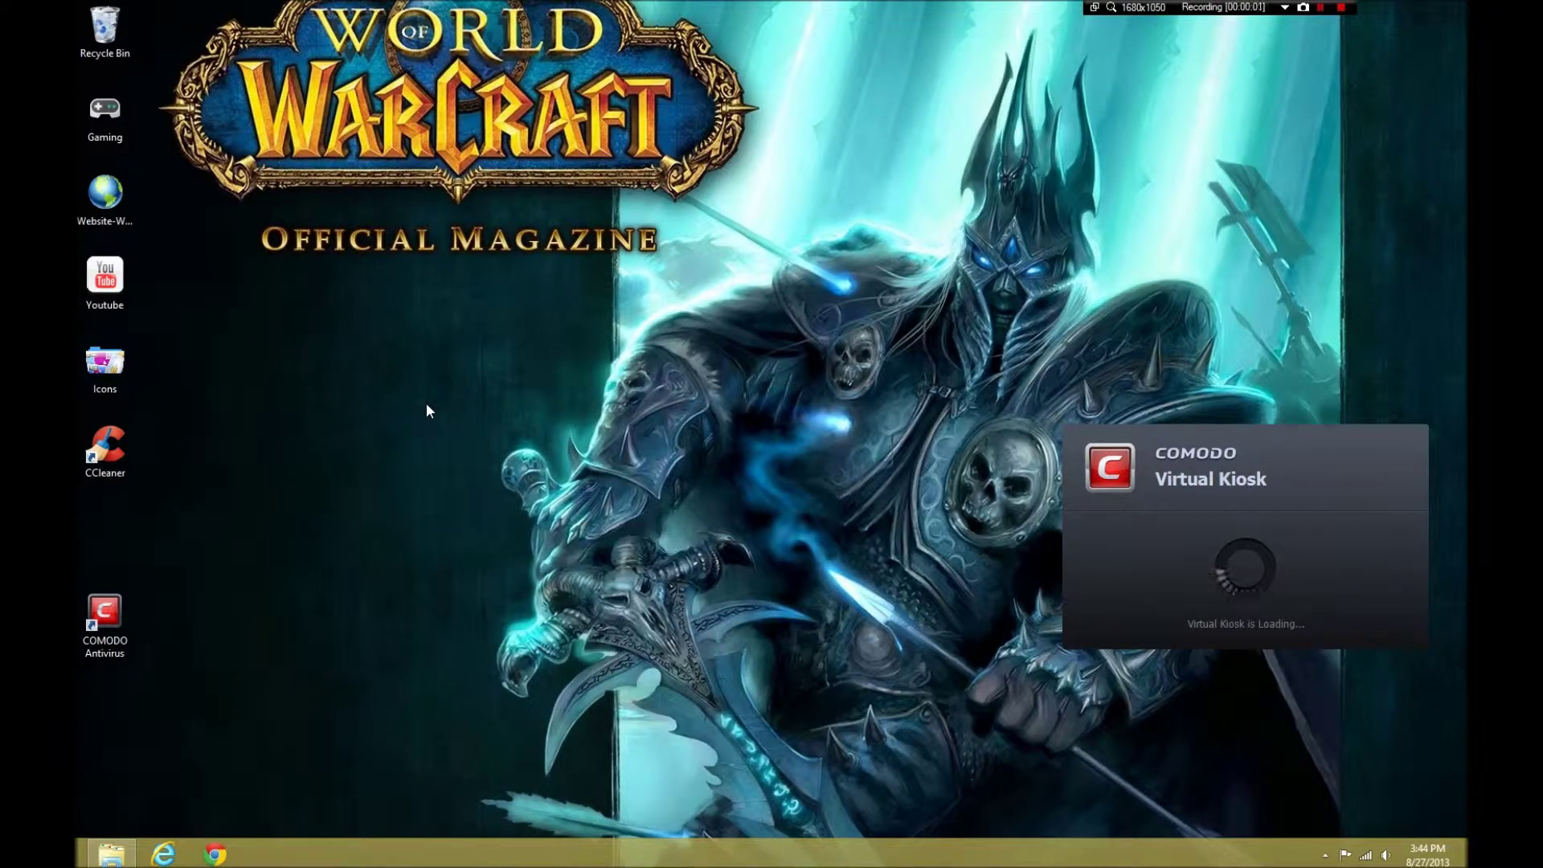
Empty the Recycle Bin, confirming permanent deletion of its files.
right_click(103, 50)
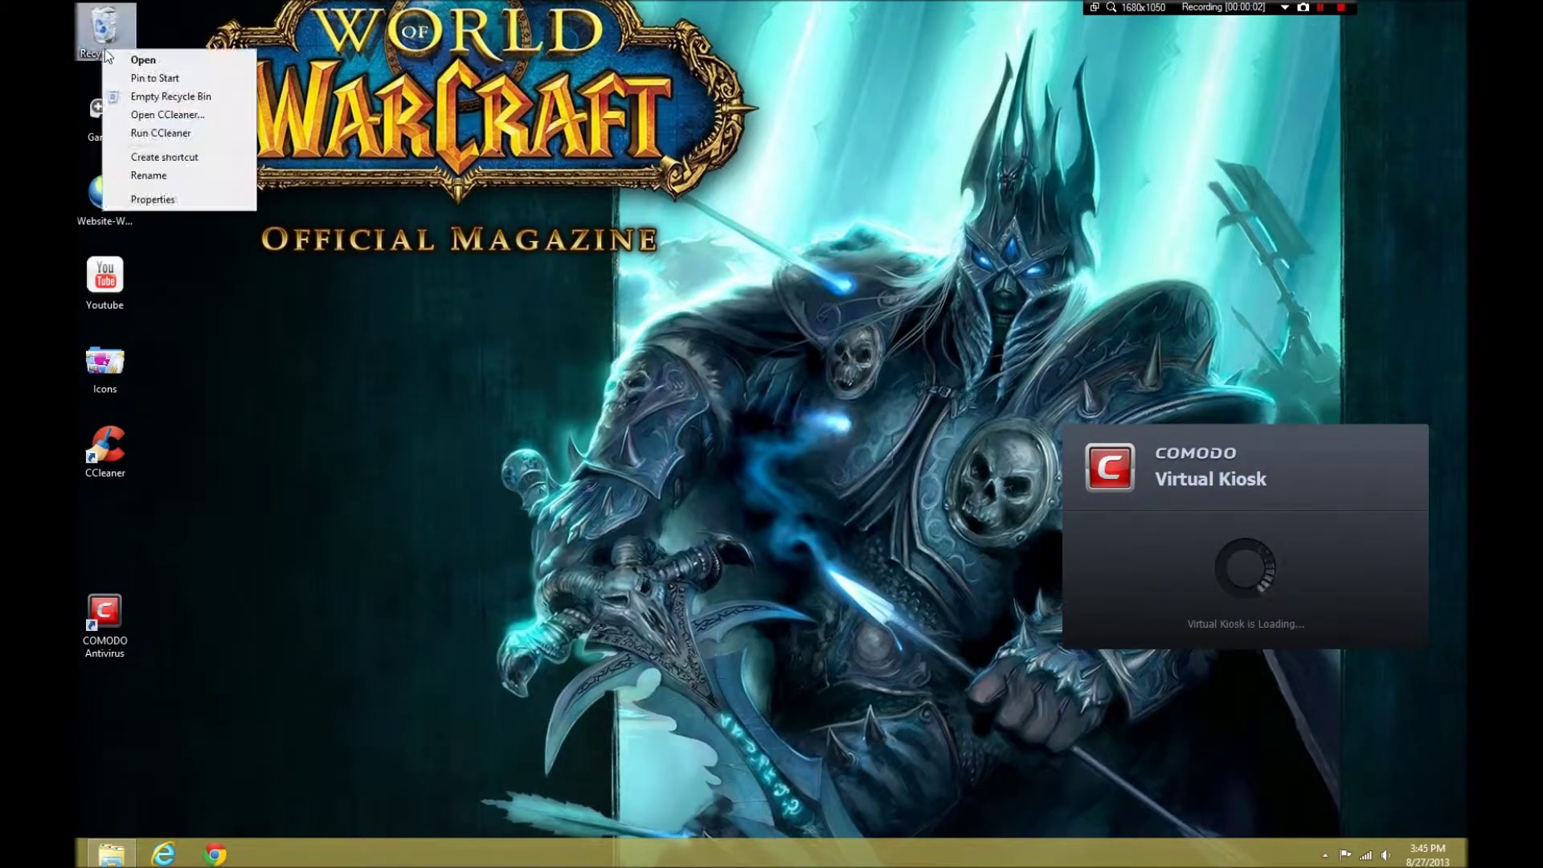
click(169, 97)
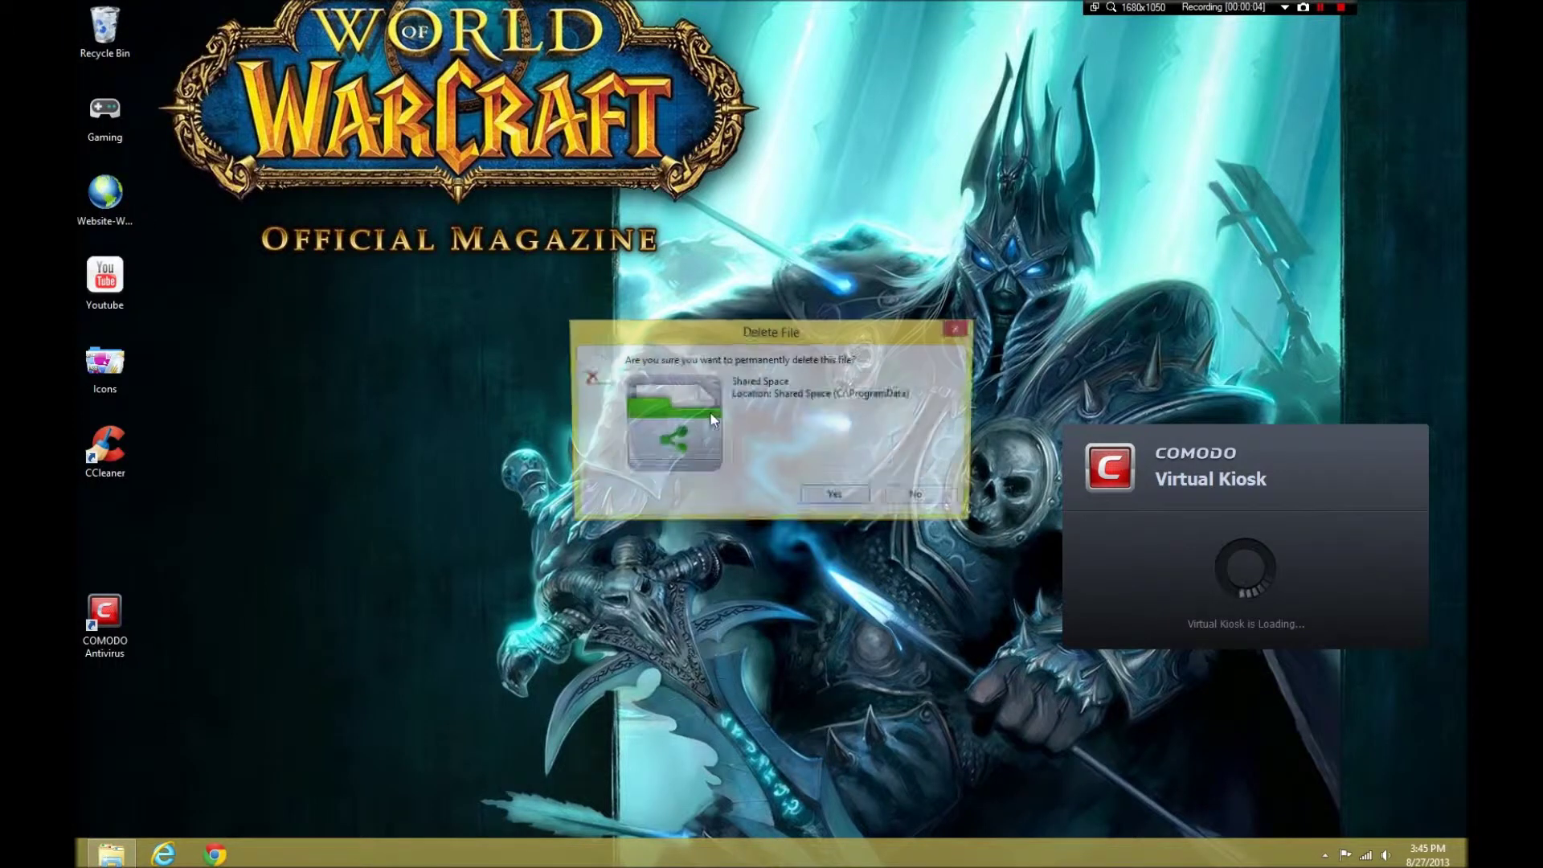
click(858, 498)
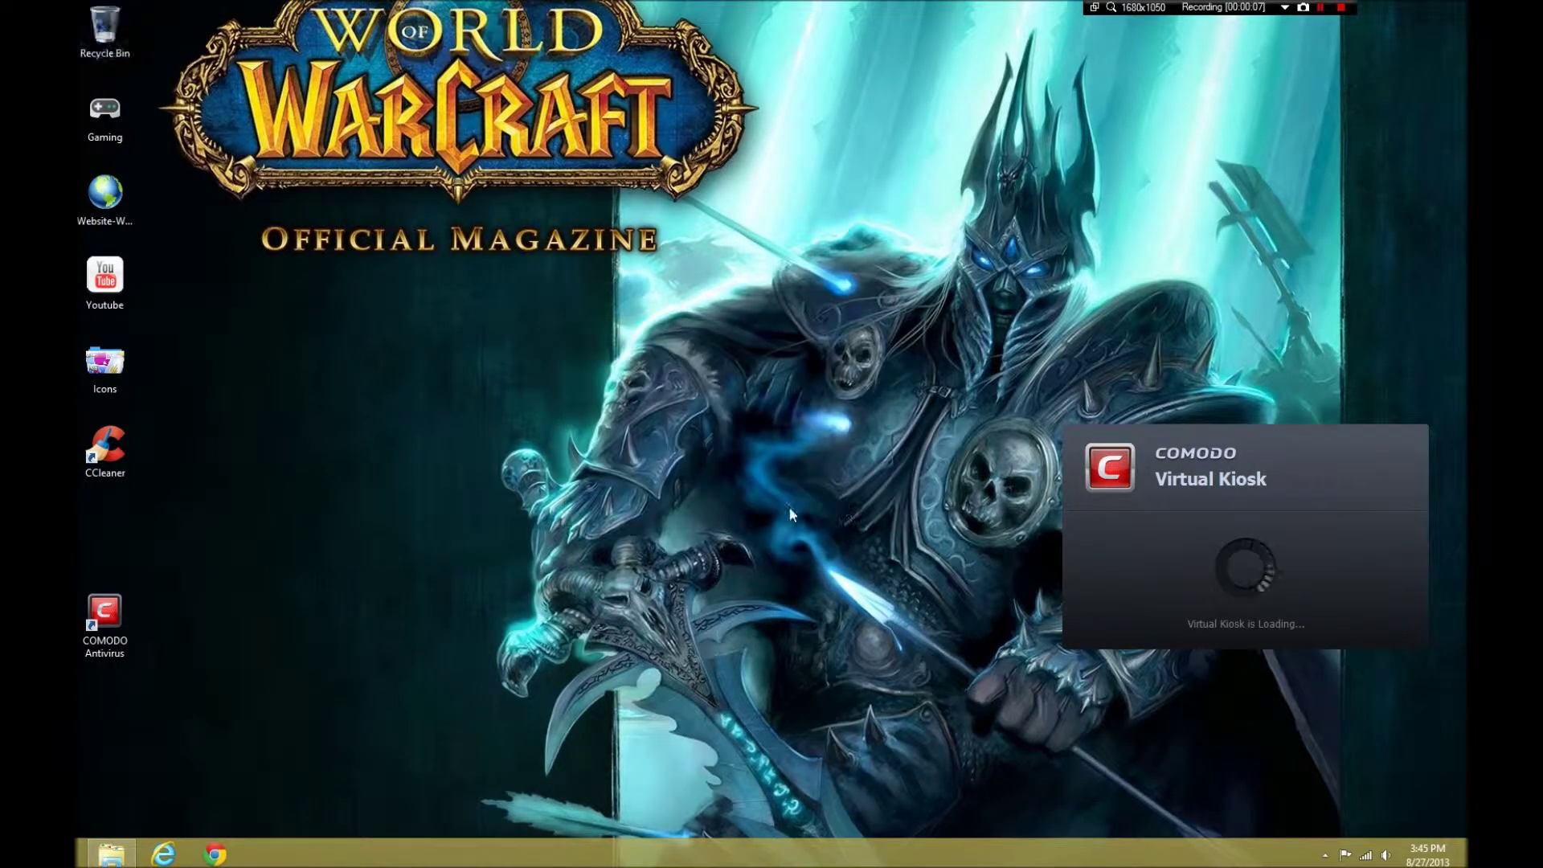
Move the COMODO Virtual Kiosk loading panel aside and return to the desktop from Start.
drag(1240, 480, 1045, 487)
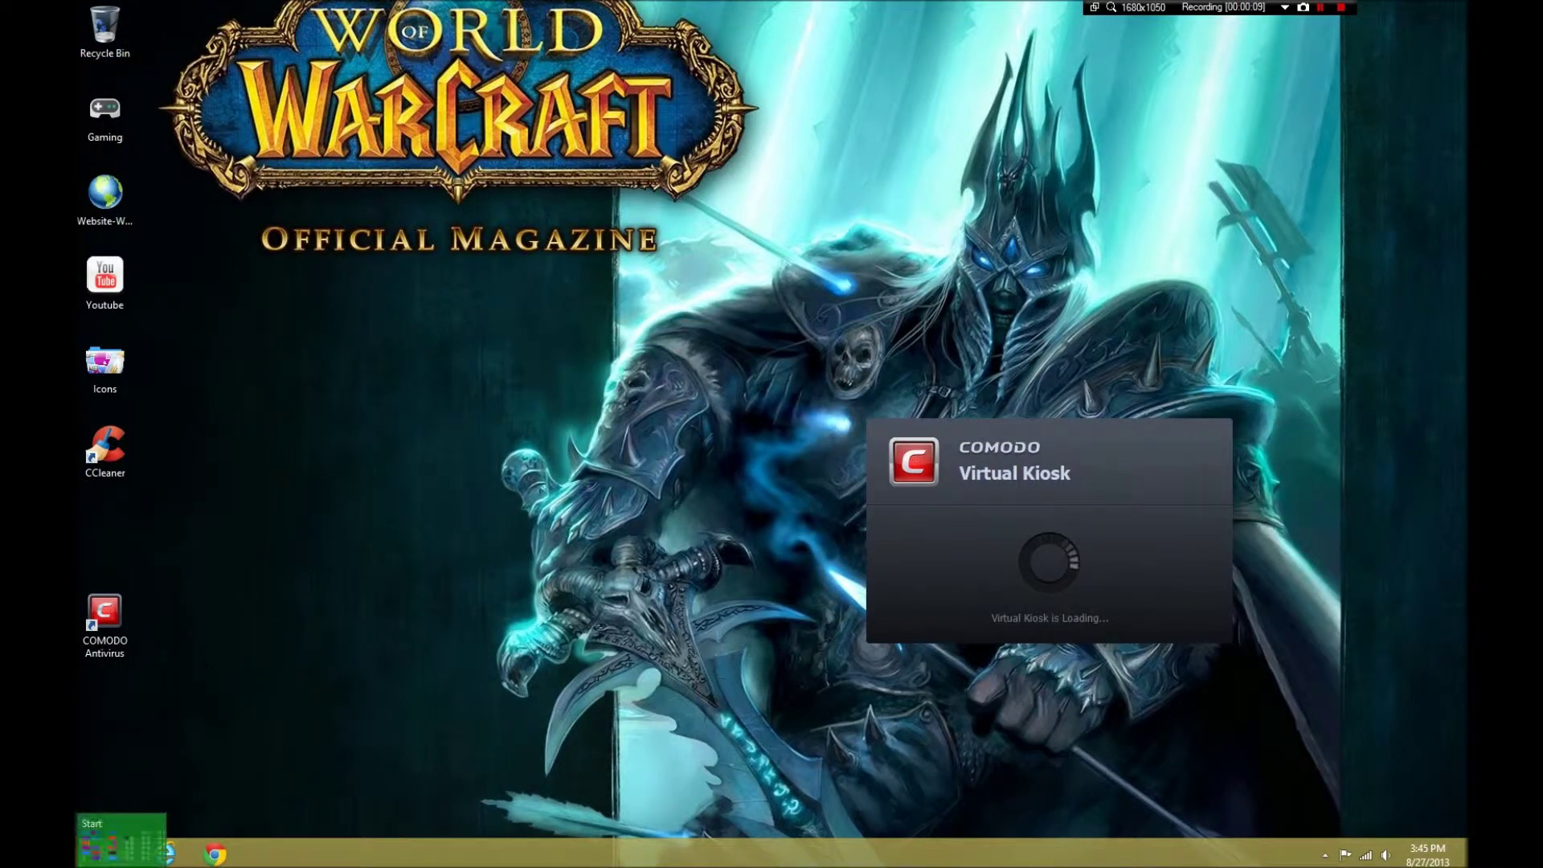
click(80, 864)
click(499, 730)
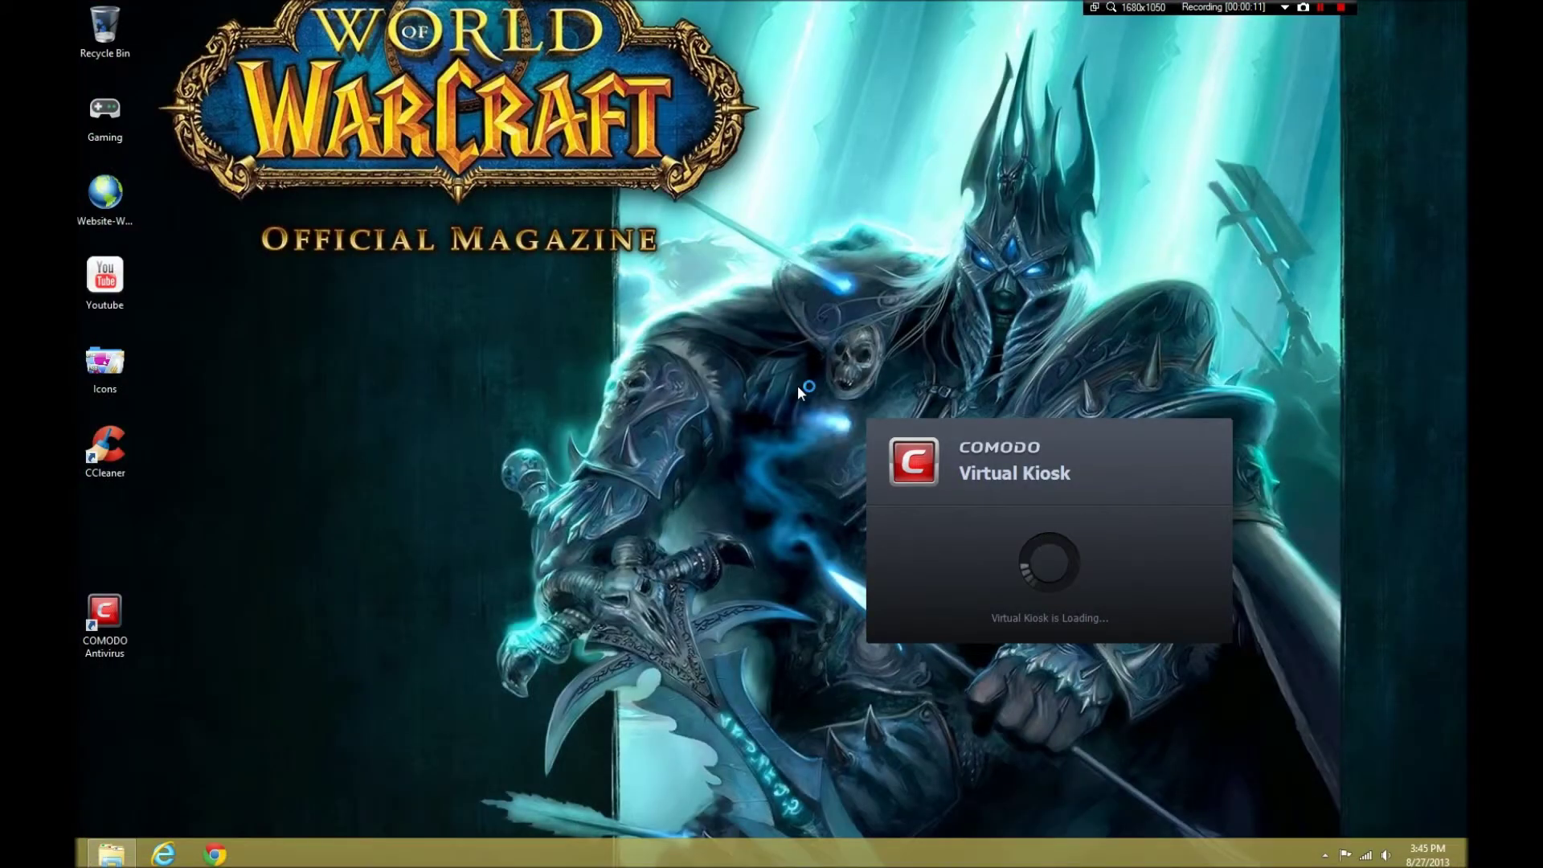
End both COMODO Internet Security processes in Task Manager.
key(ctrl+shift+Escape)
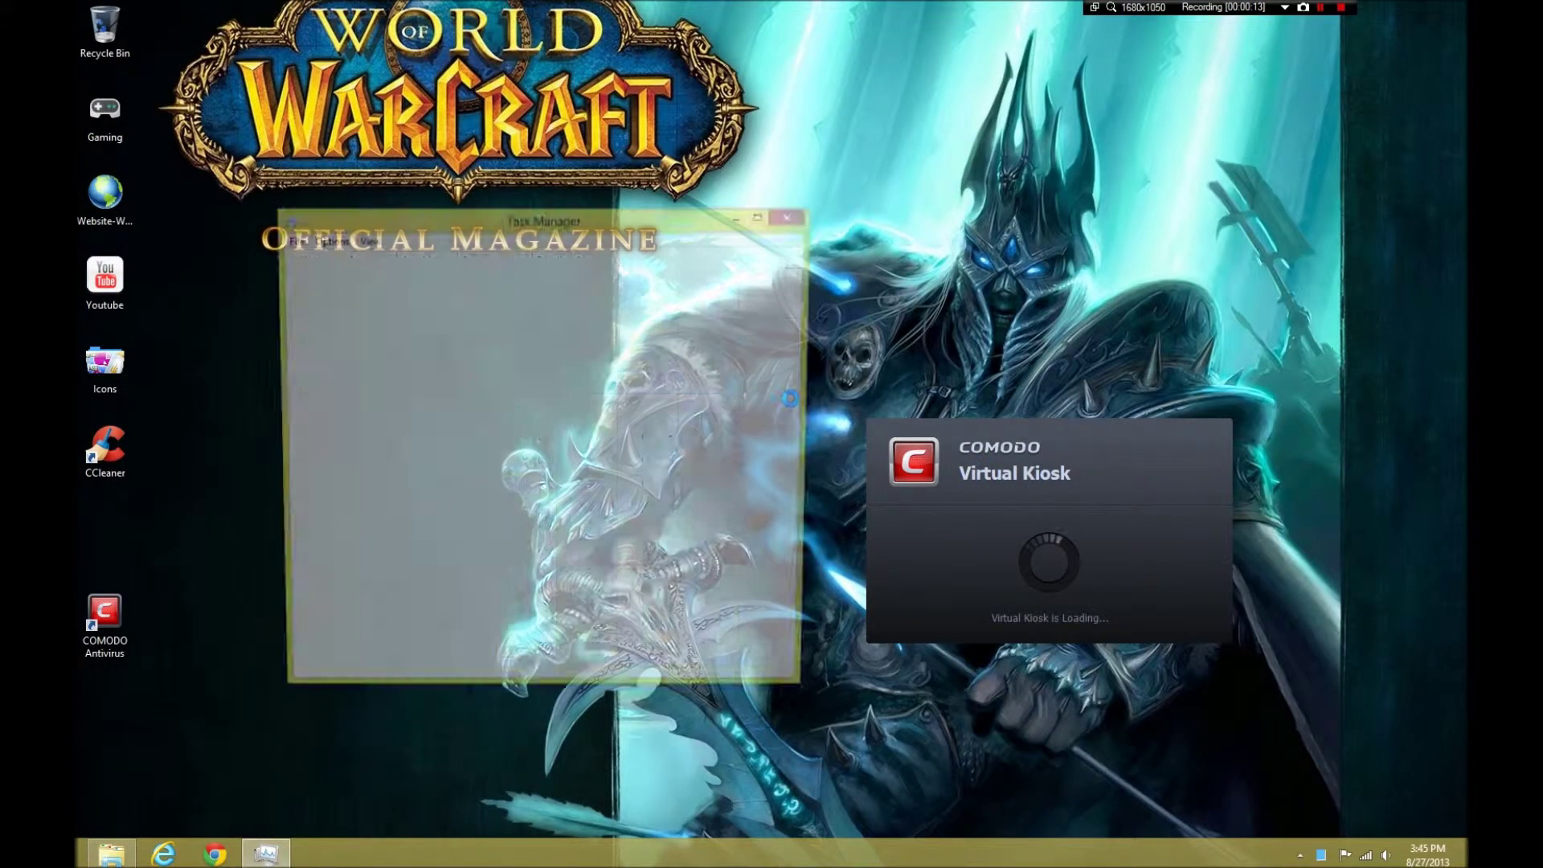
scroll(450, 467, down, 2)
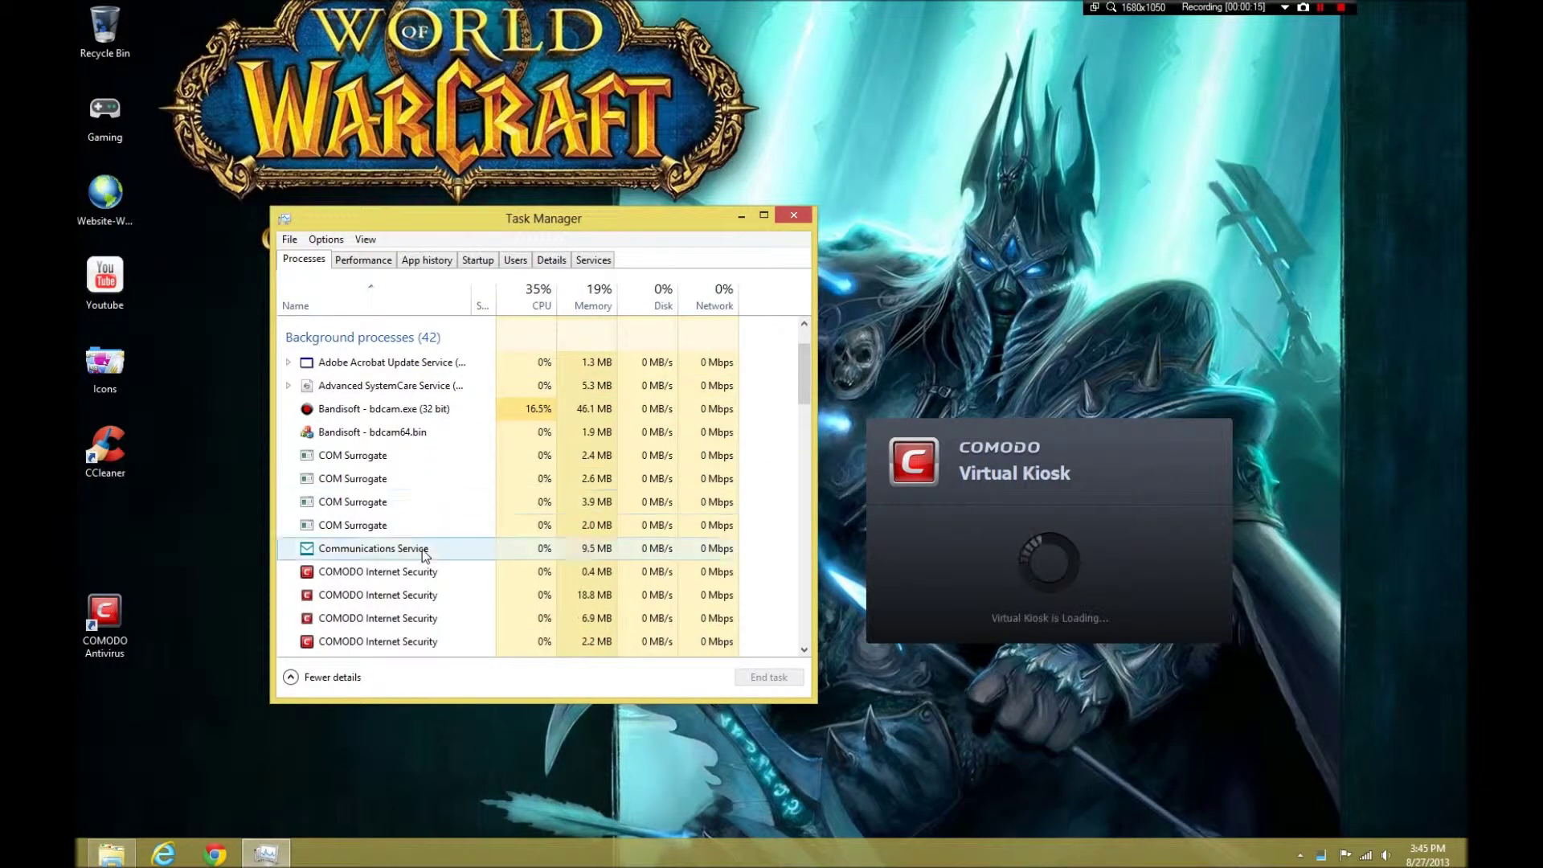
click(424, 572)
click(763, 676)
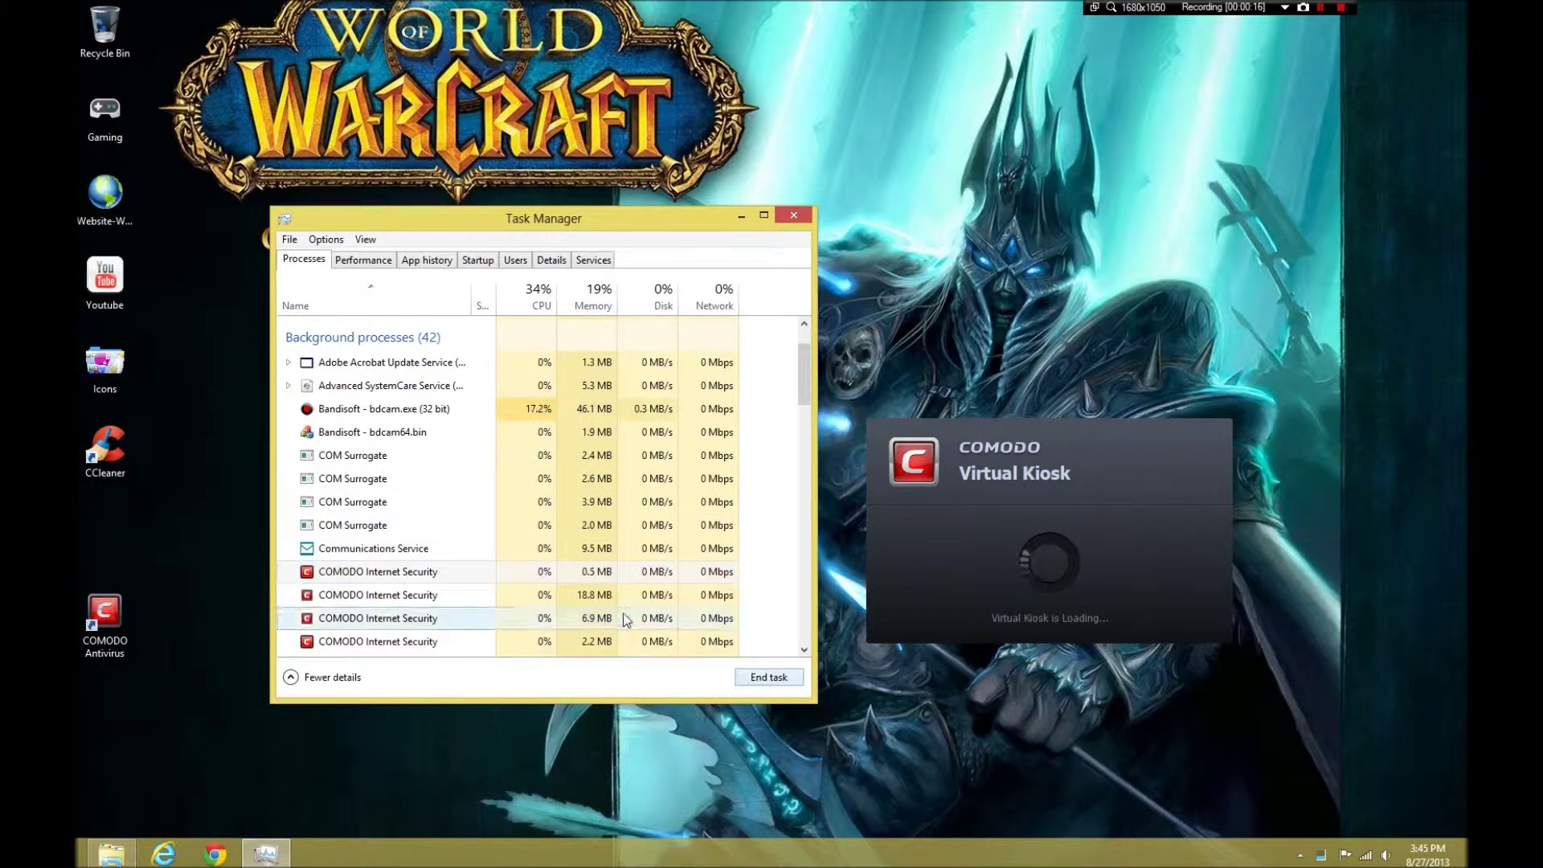
click(619, 595)
click(768, 677)
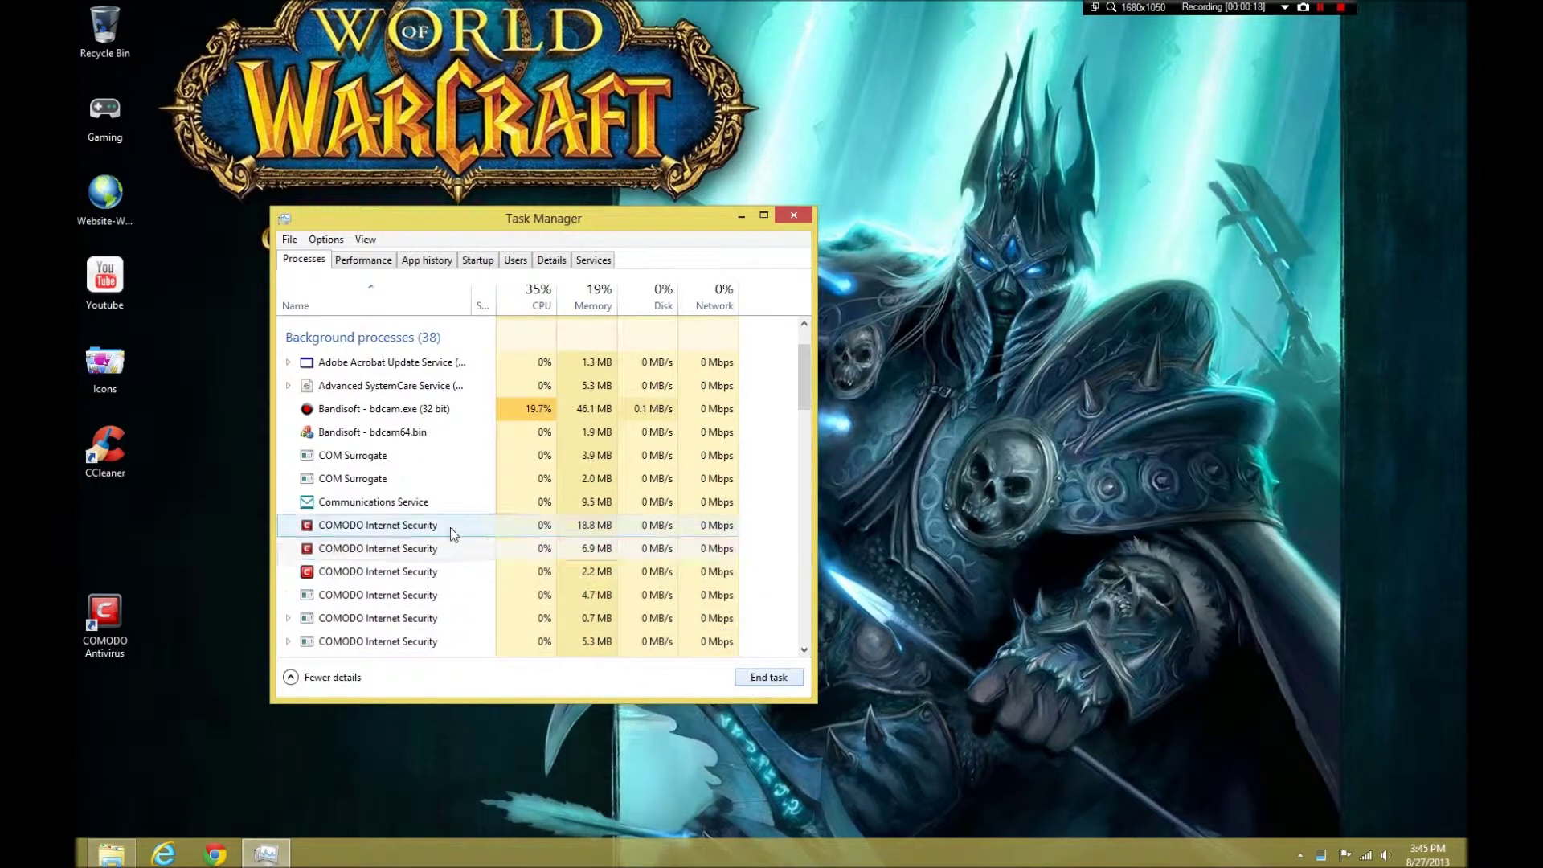
Close Task Manager and glance at the hidden notification-area icons.
click(803, 216)
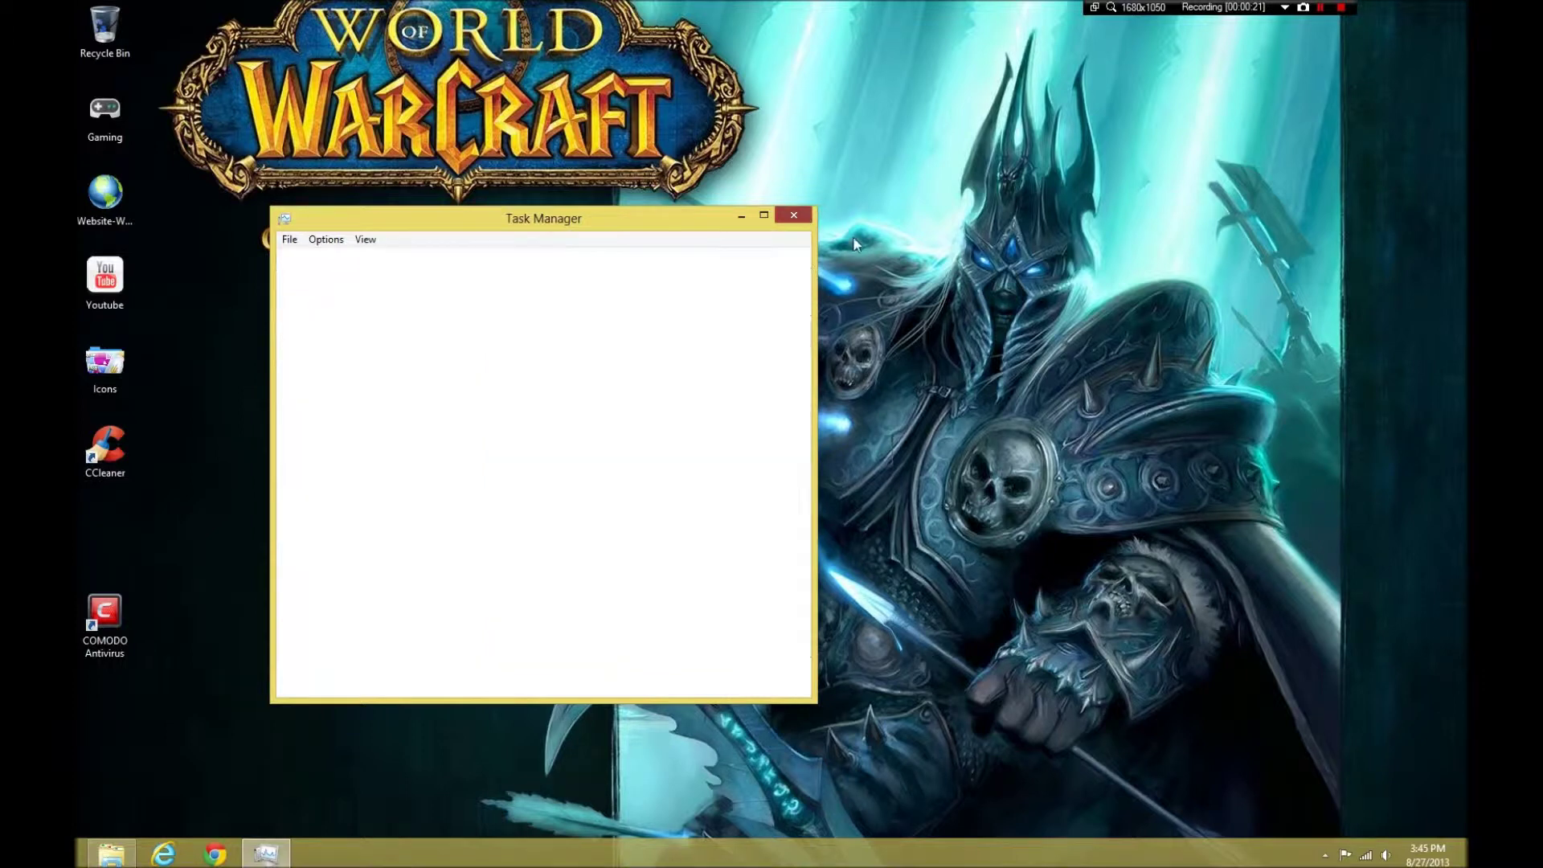
click(1325, 856)
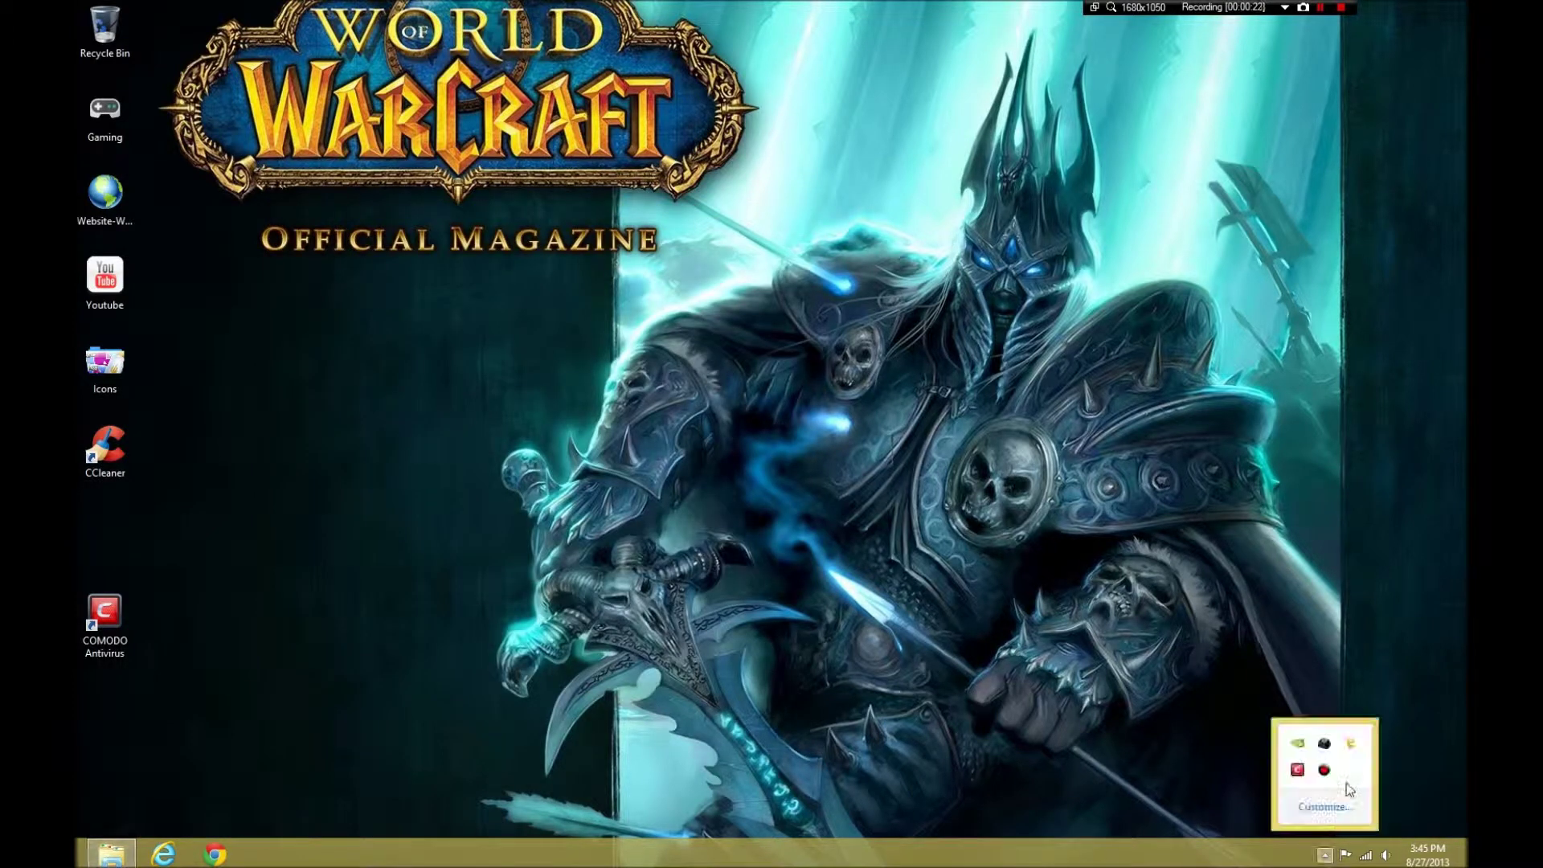
click(993, 707)
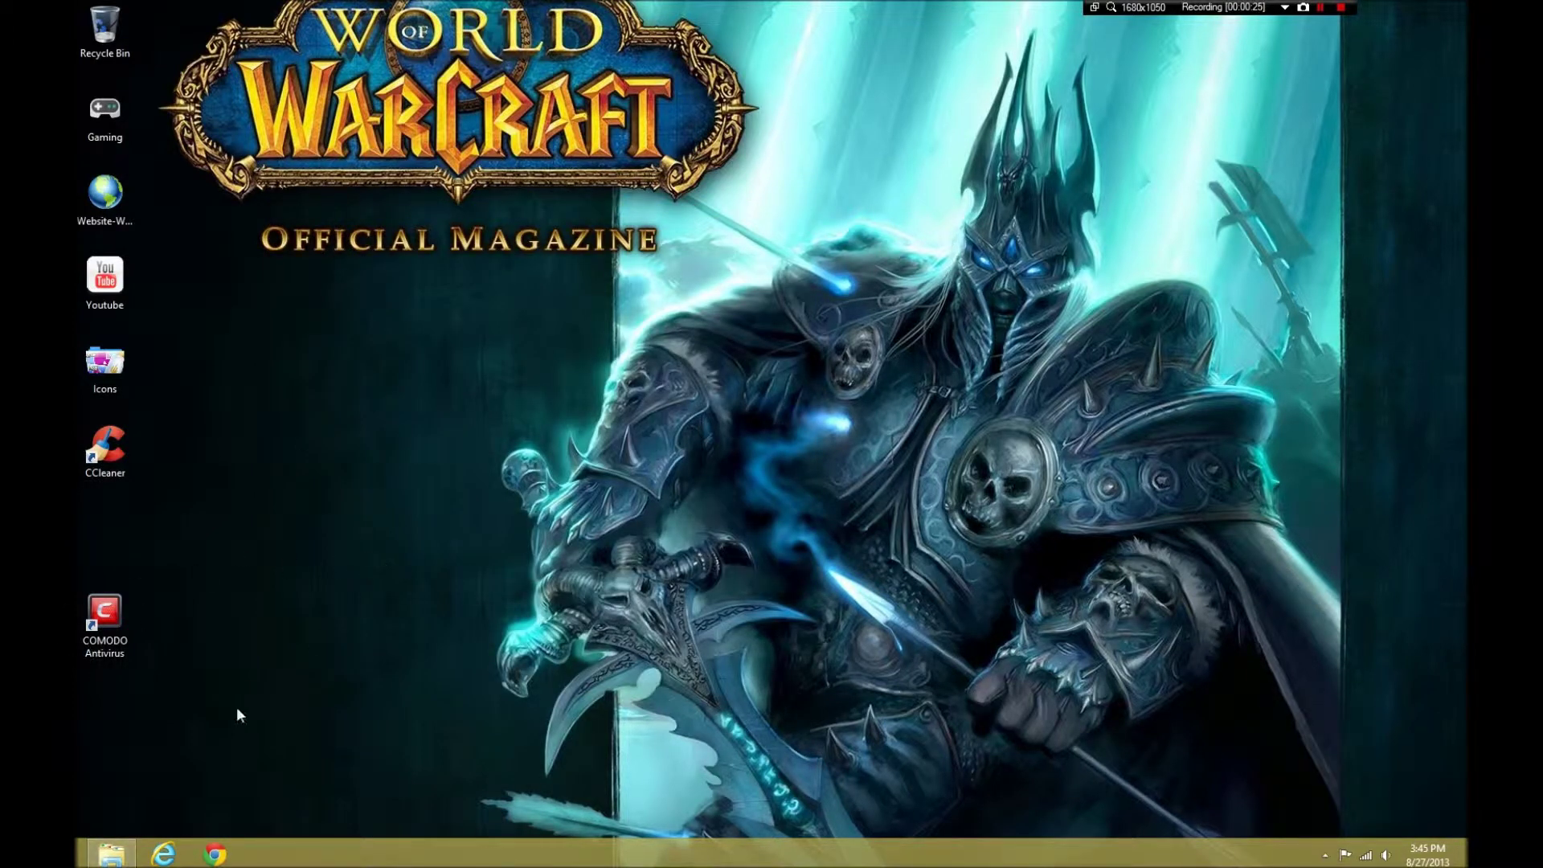
Browse the Downloads folder in File Explorer, close it, and bring up the Start screen.
click(111, 853)
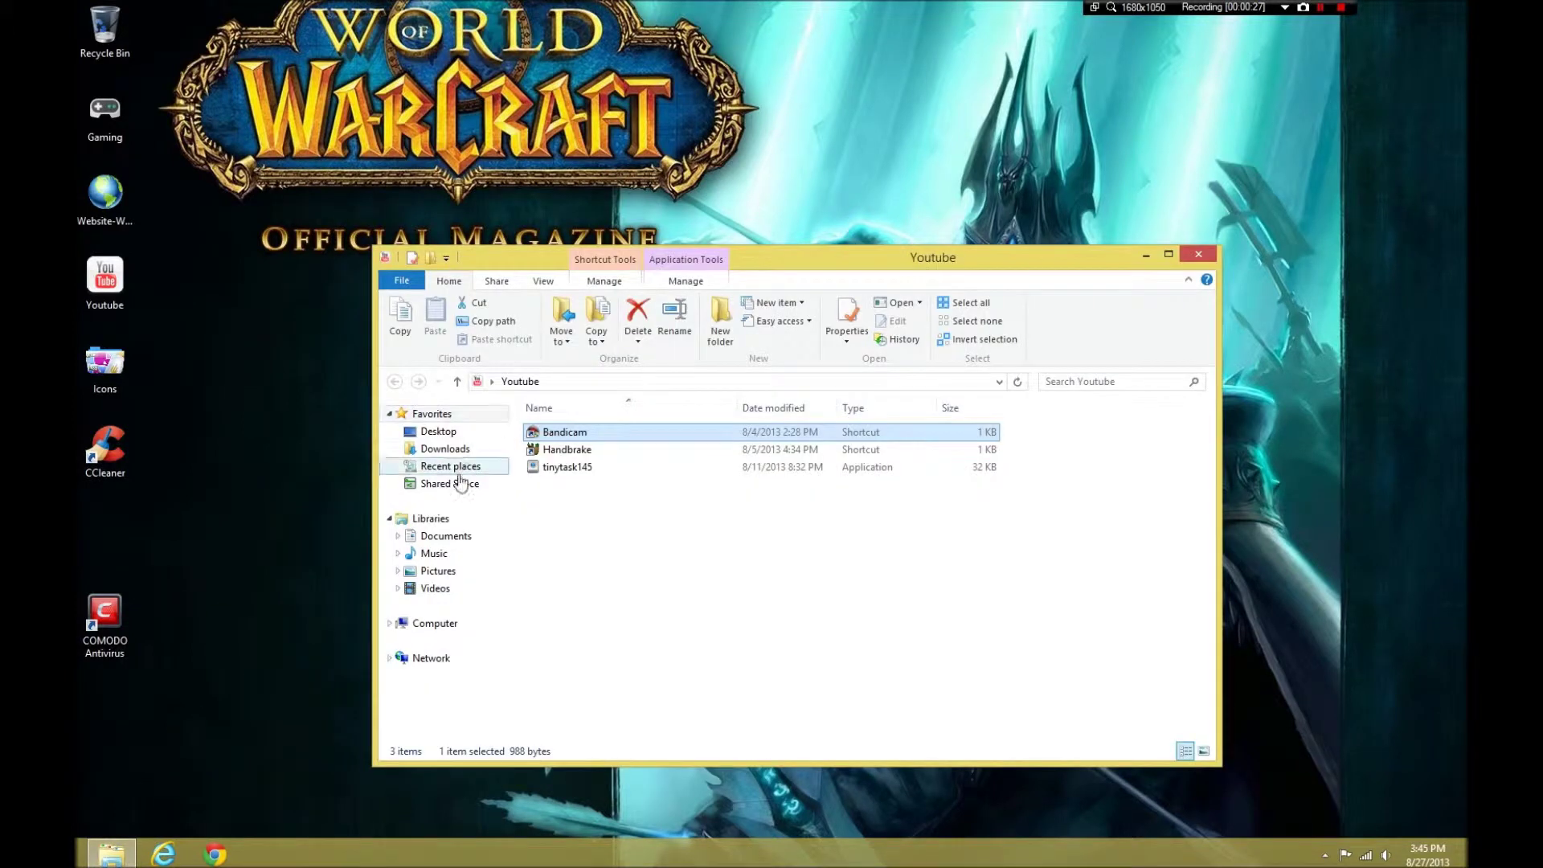
click(447, 448)
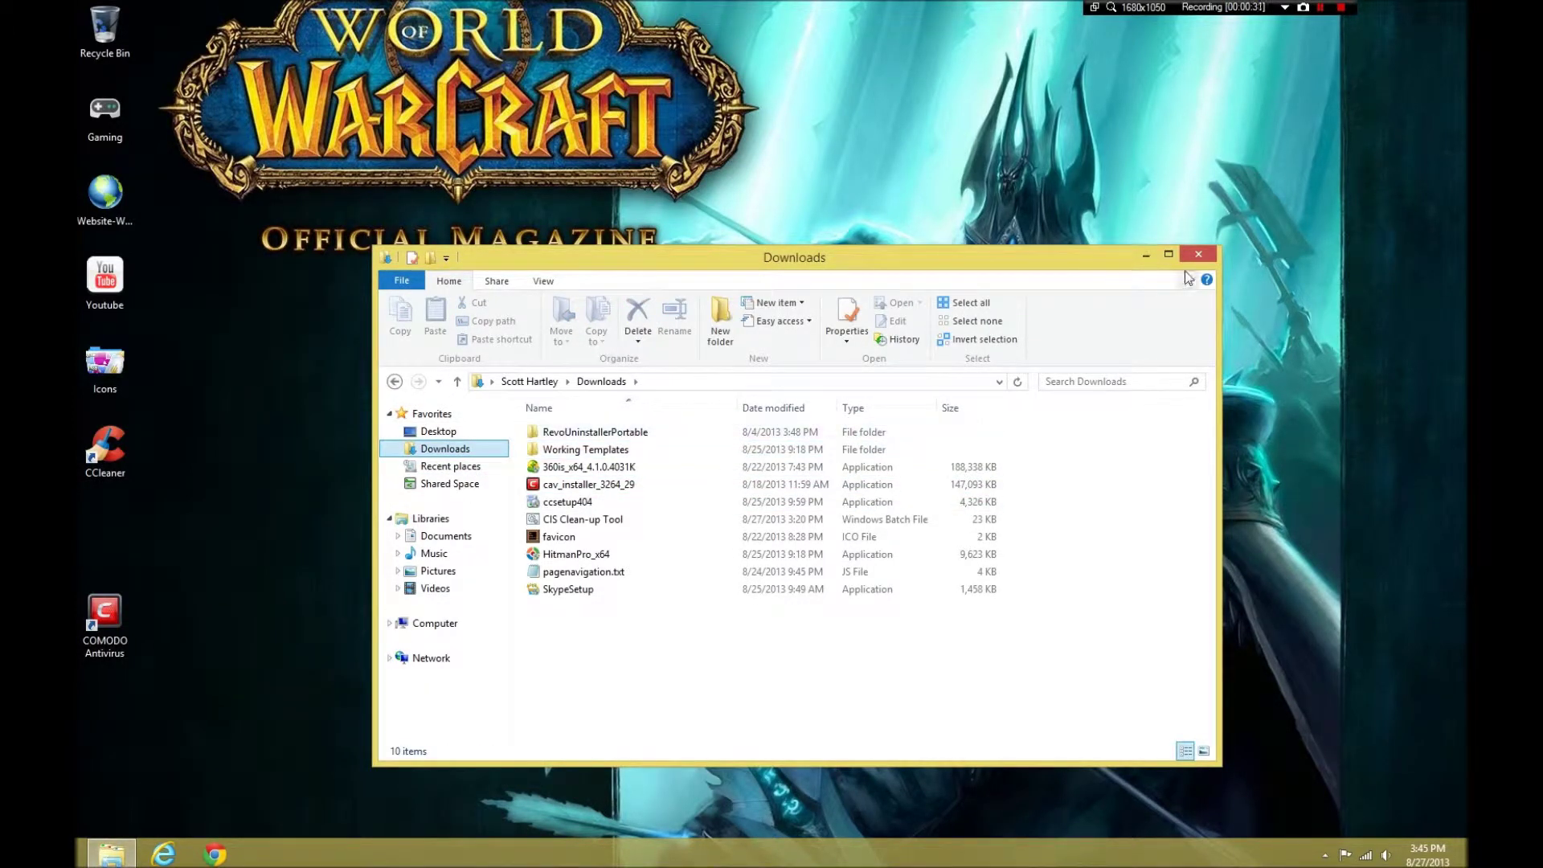
click(1198, 256)
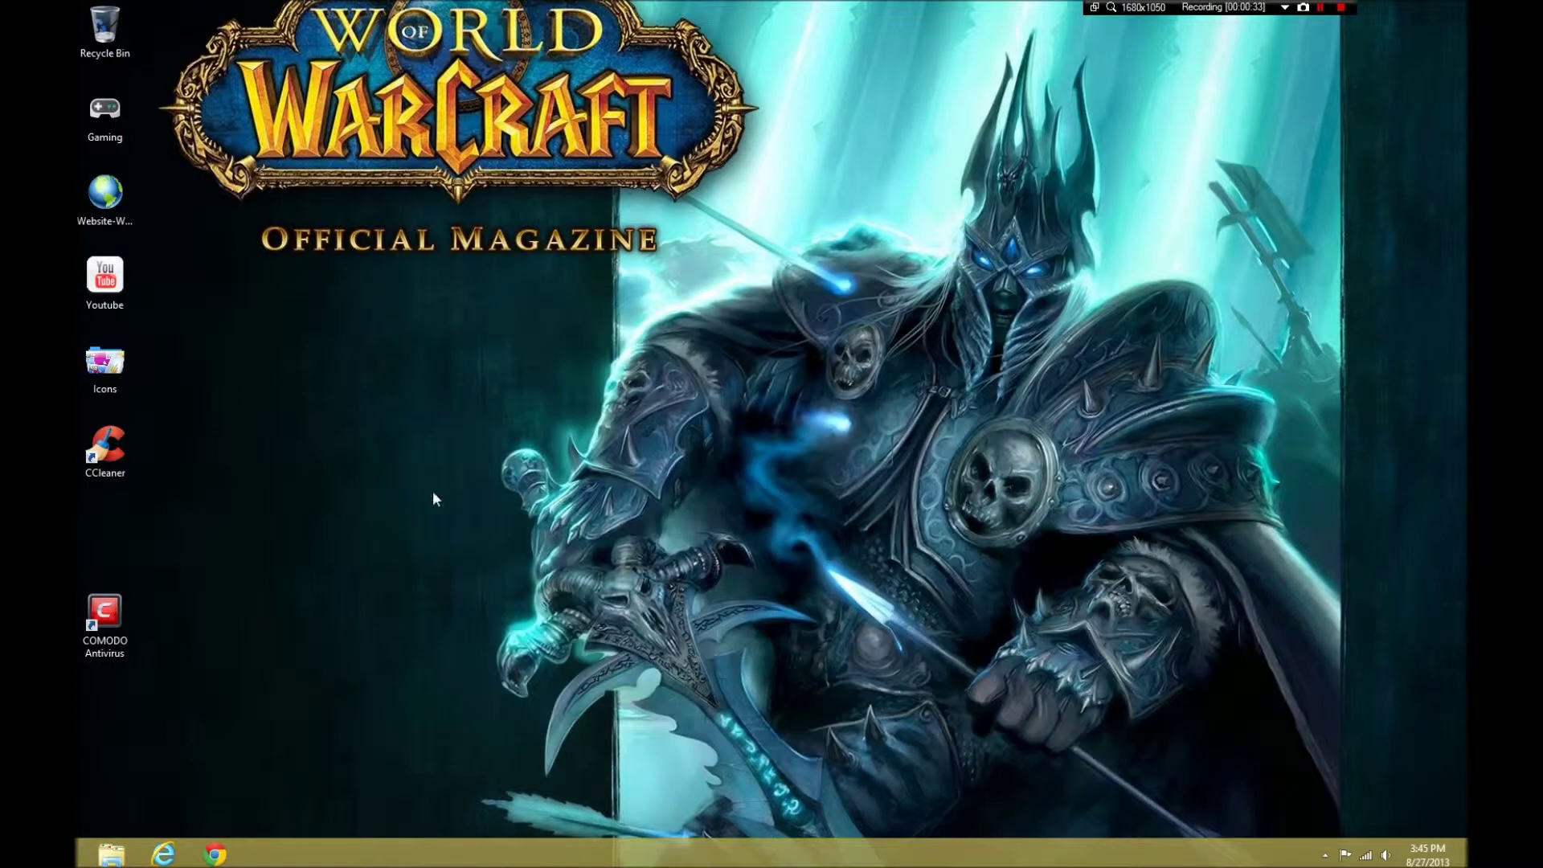
click(80, 859)
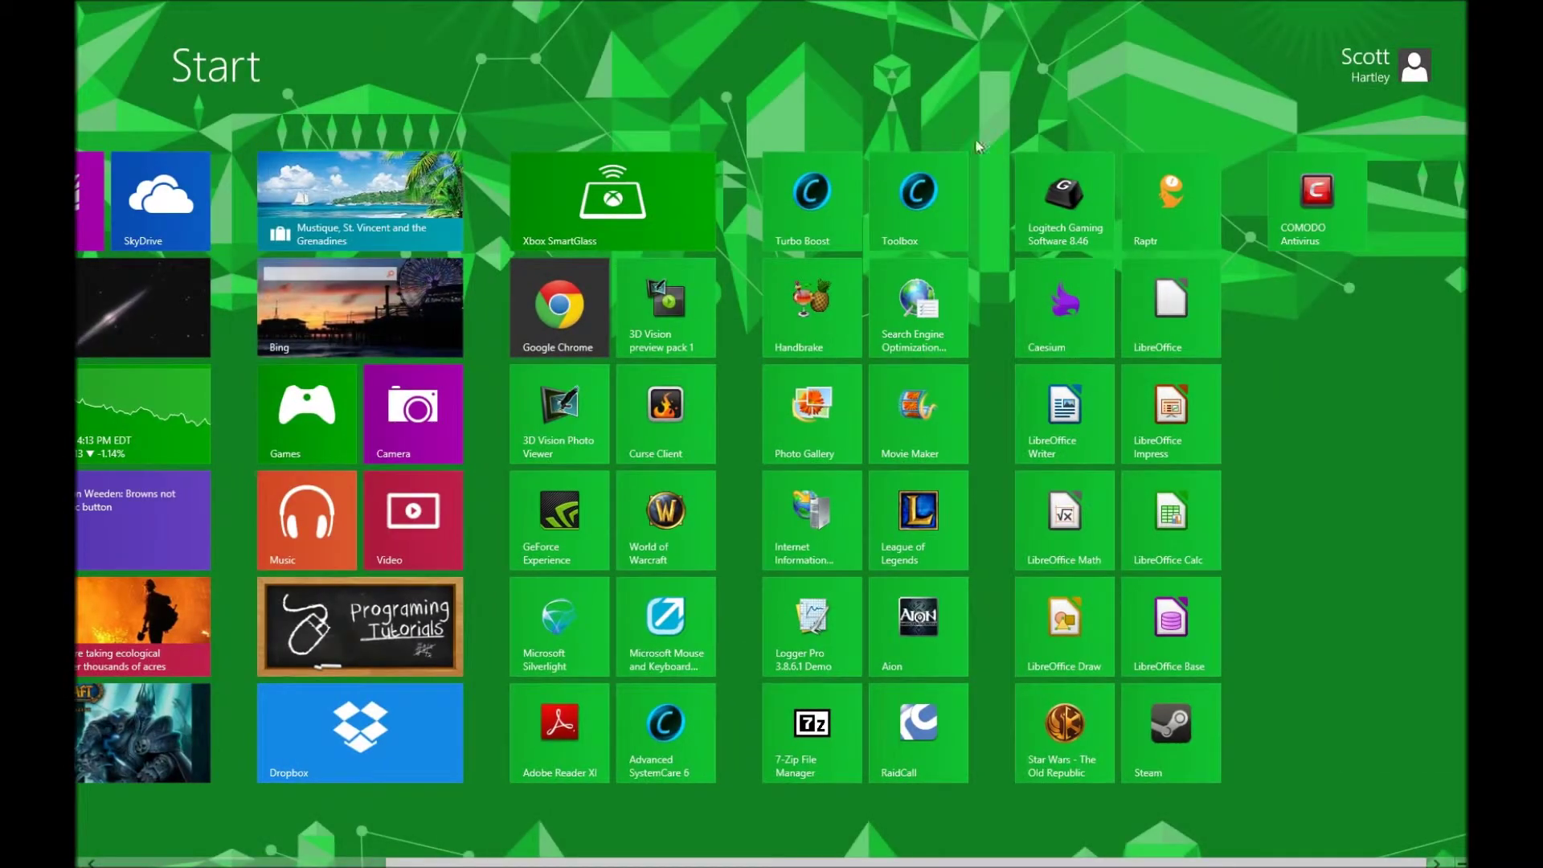
In Advanced SystemCare, cancel out of Settings and launch IObit Uninstaller from the Toolbox.
key(super)
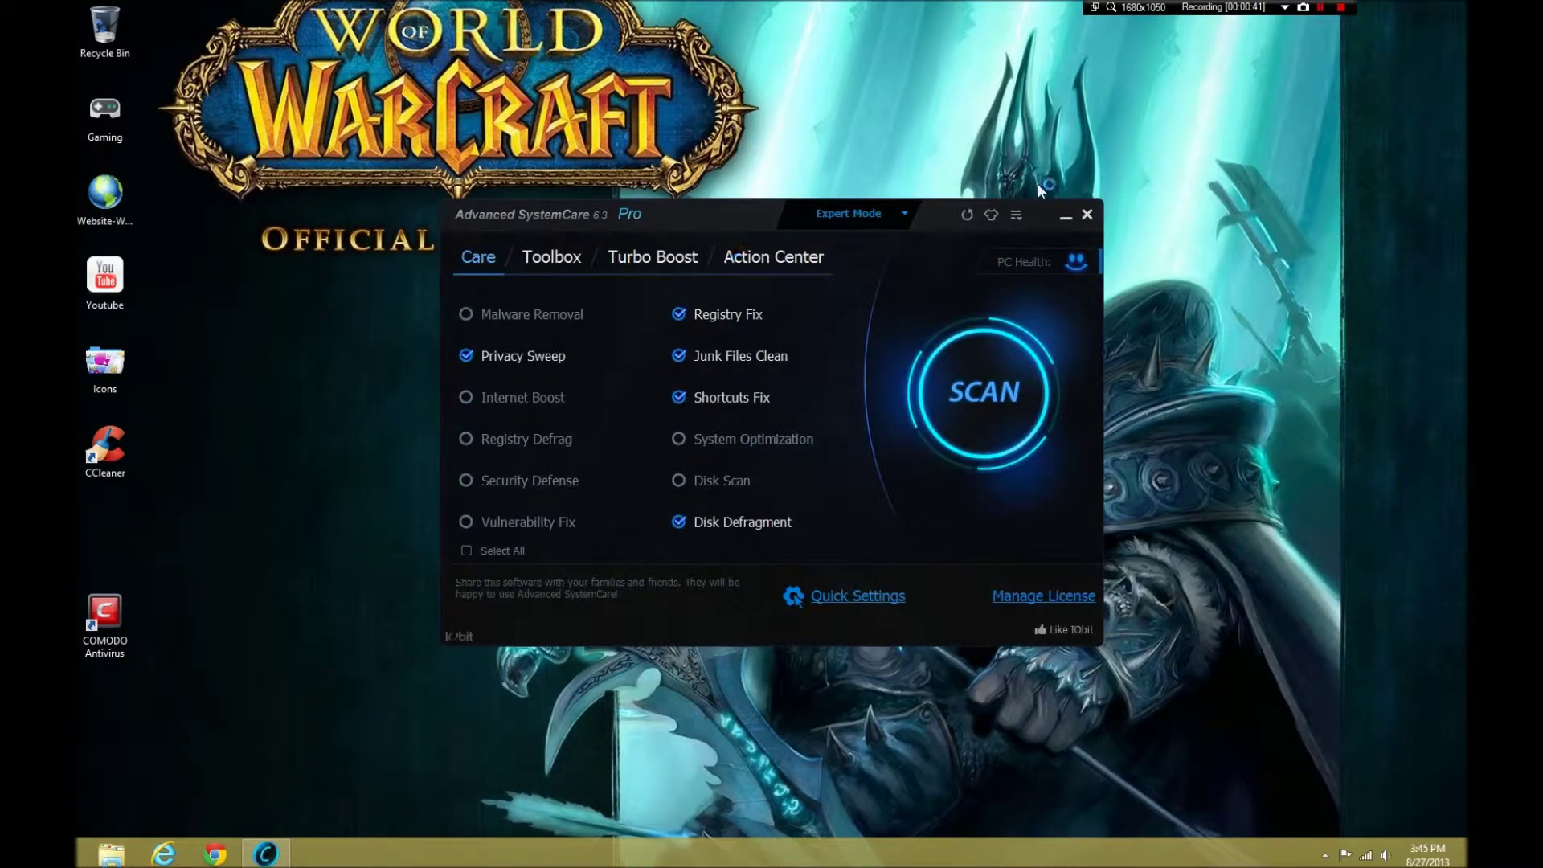
click(1027, 215)
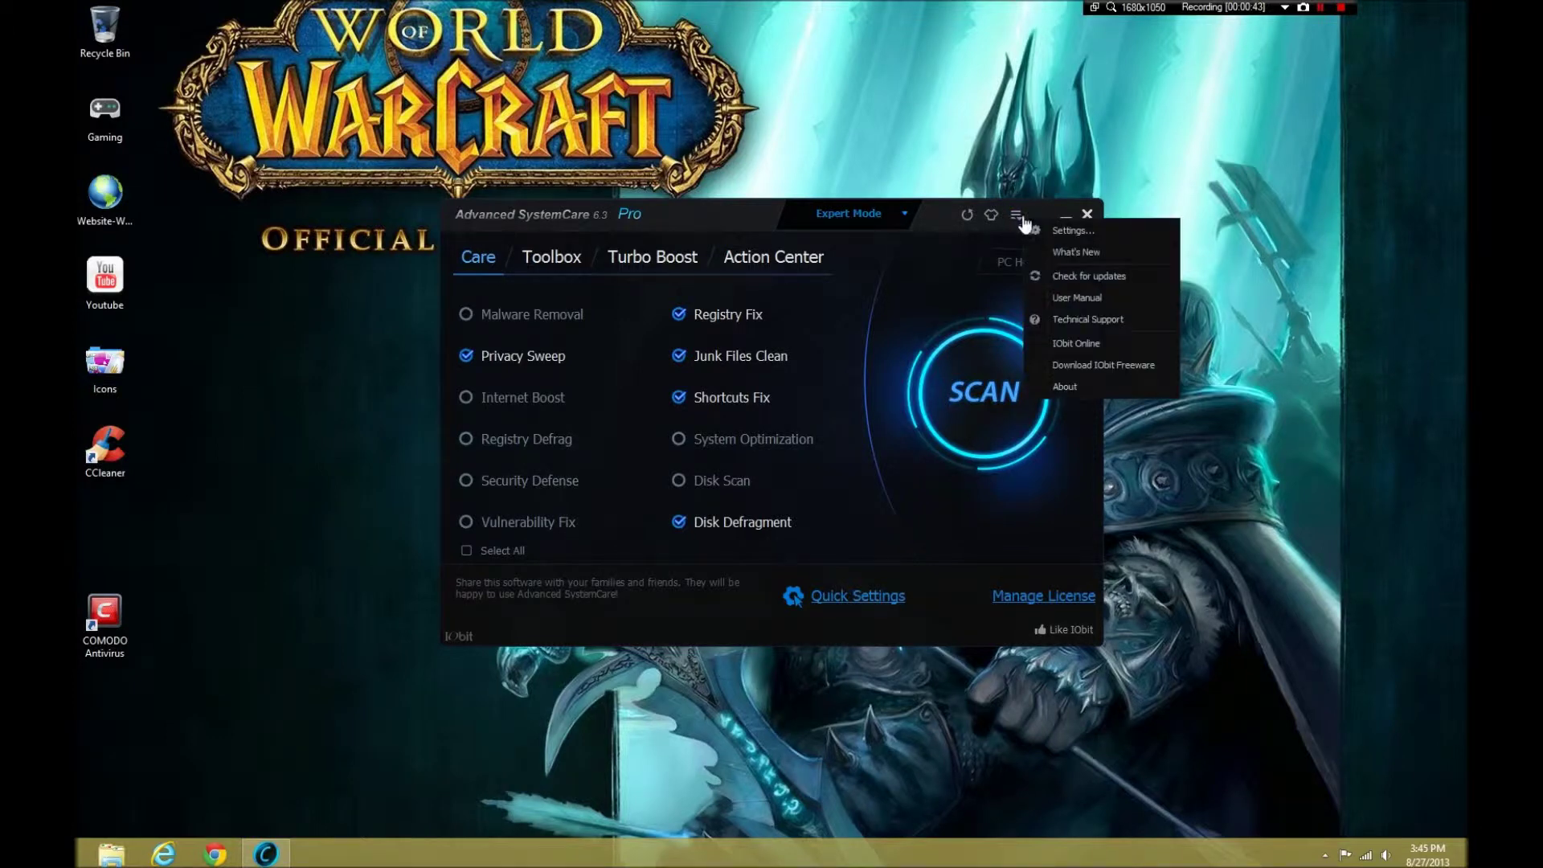
click(1043, 231)
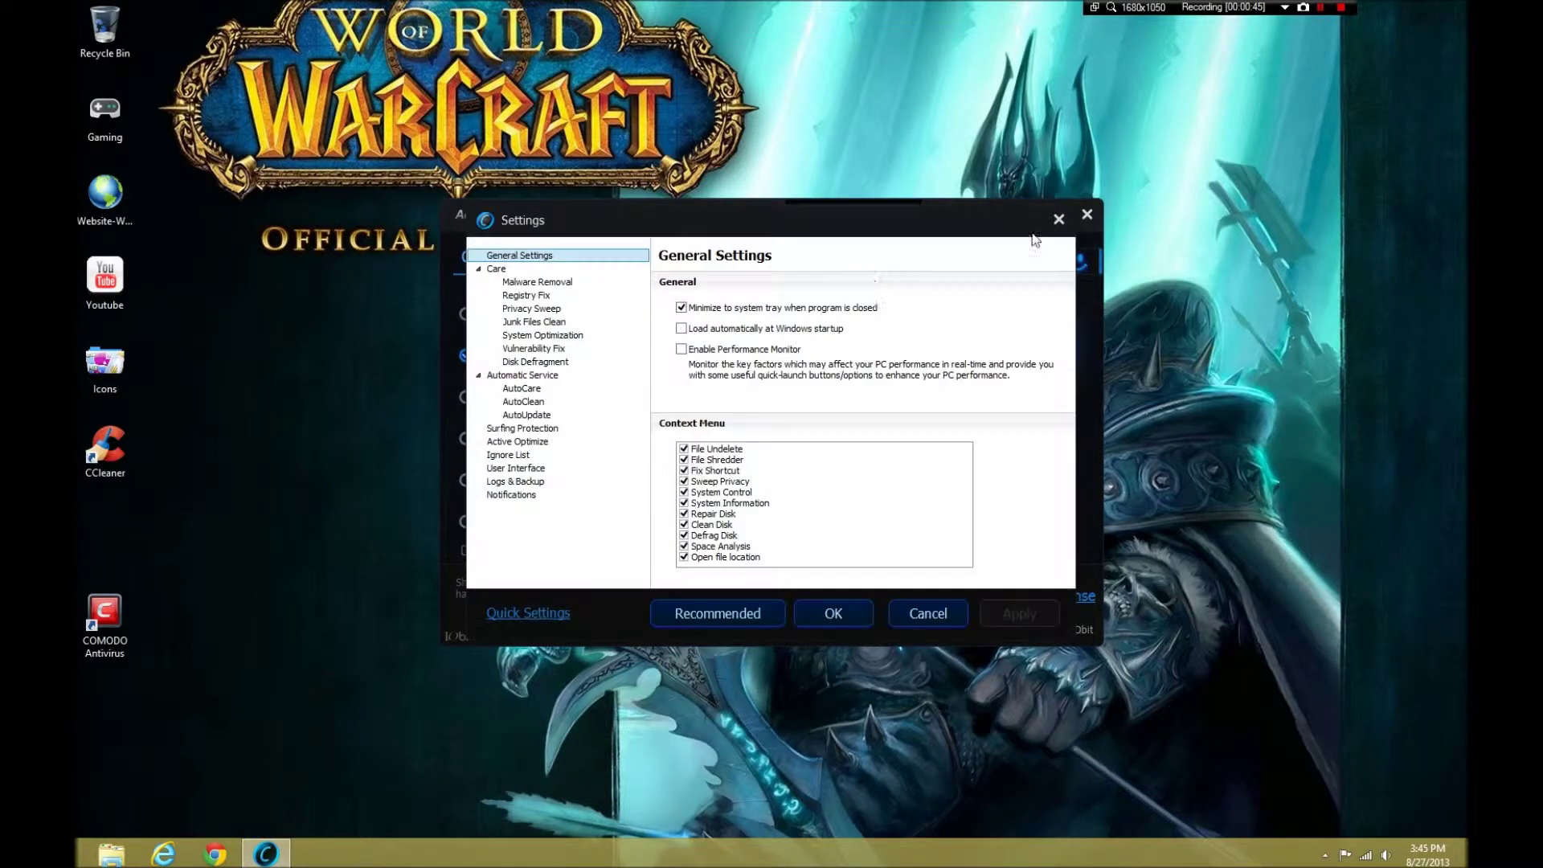
click(932, 615)
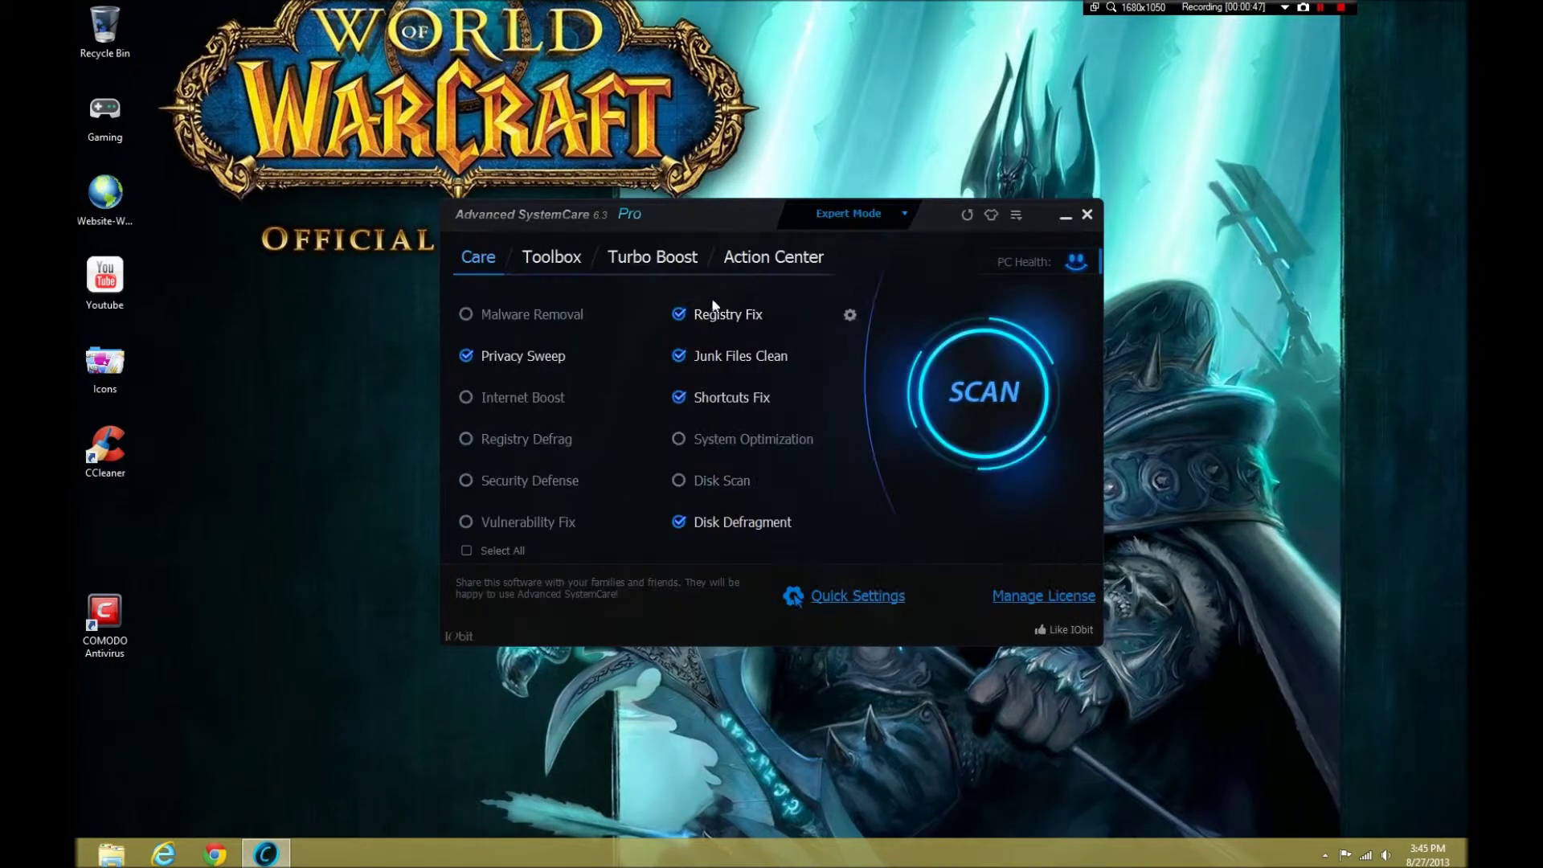
click(551, 274)
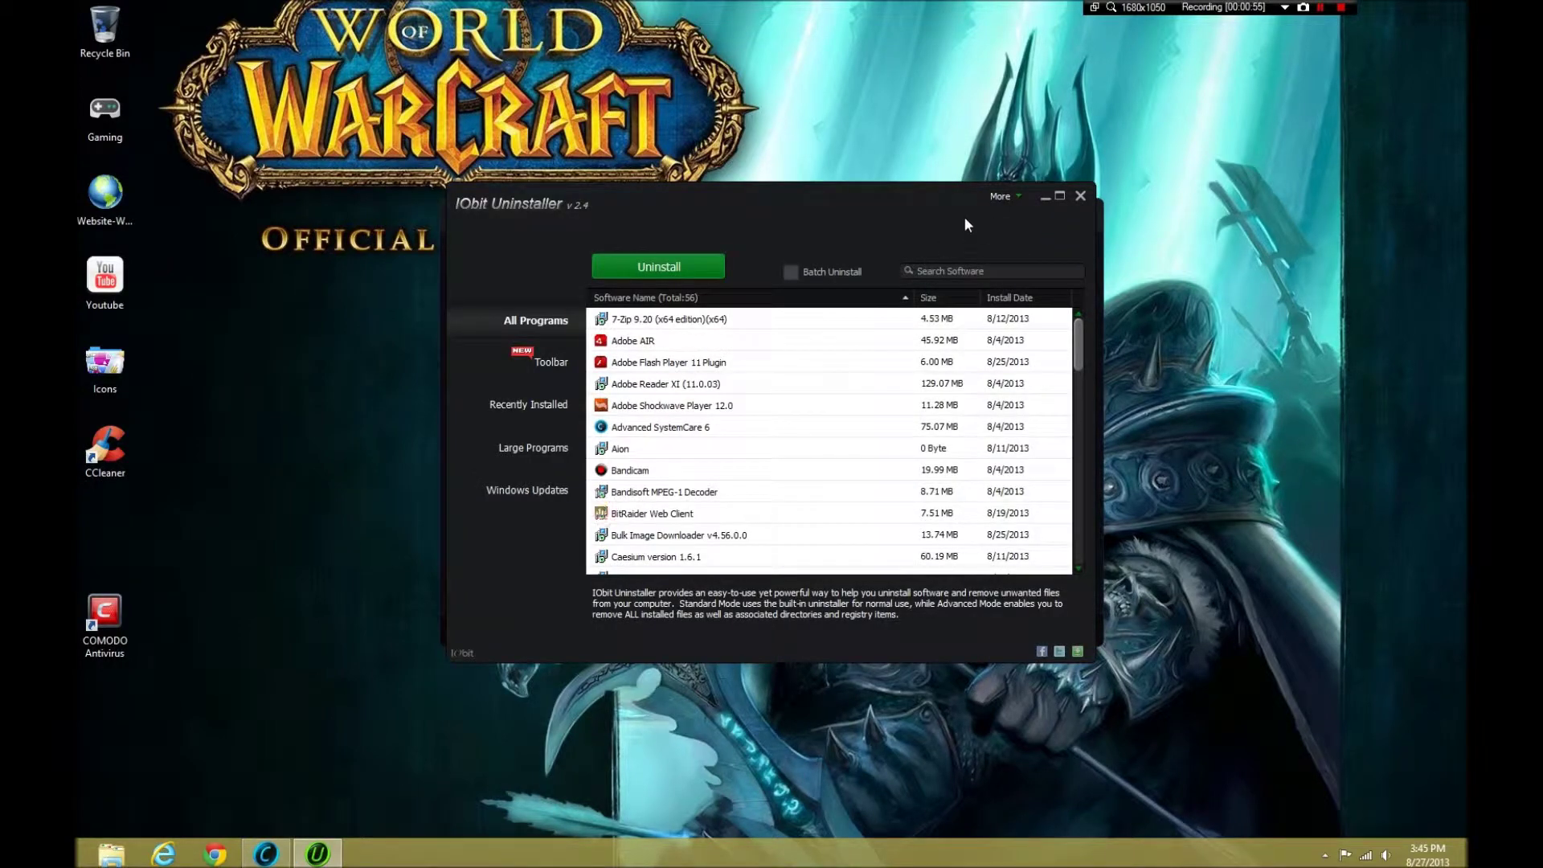
Move the IObit Uninstaller window aside and close Advanced SystemCare.
drag(967, 224, 1331, 289)
click(1086, 217)
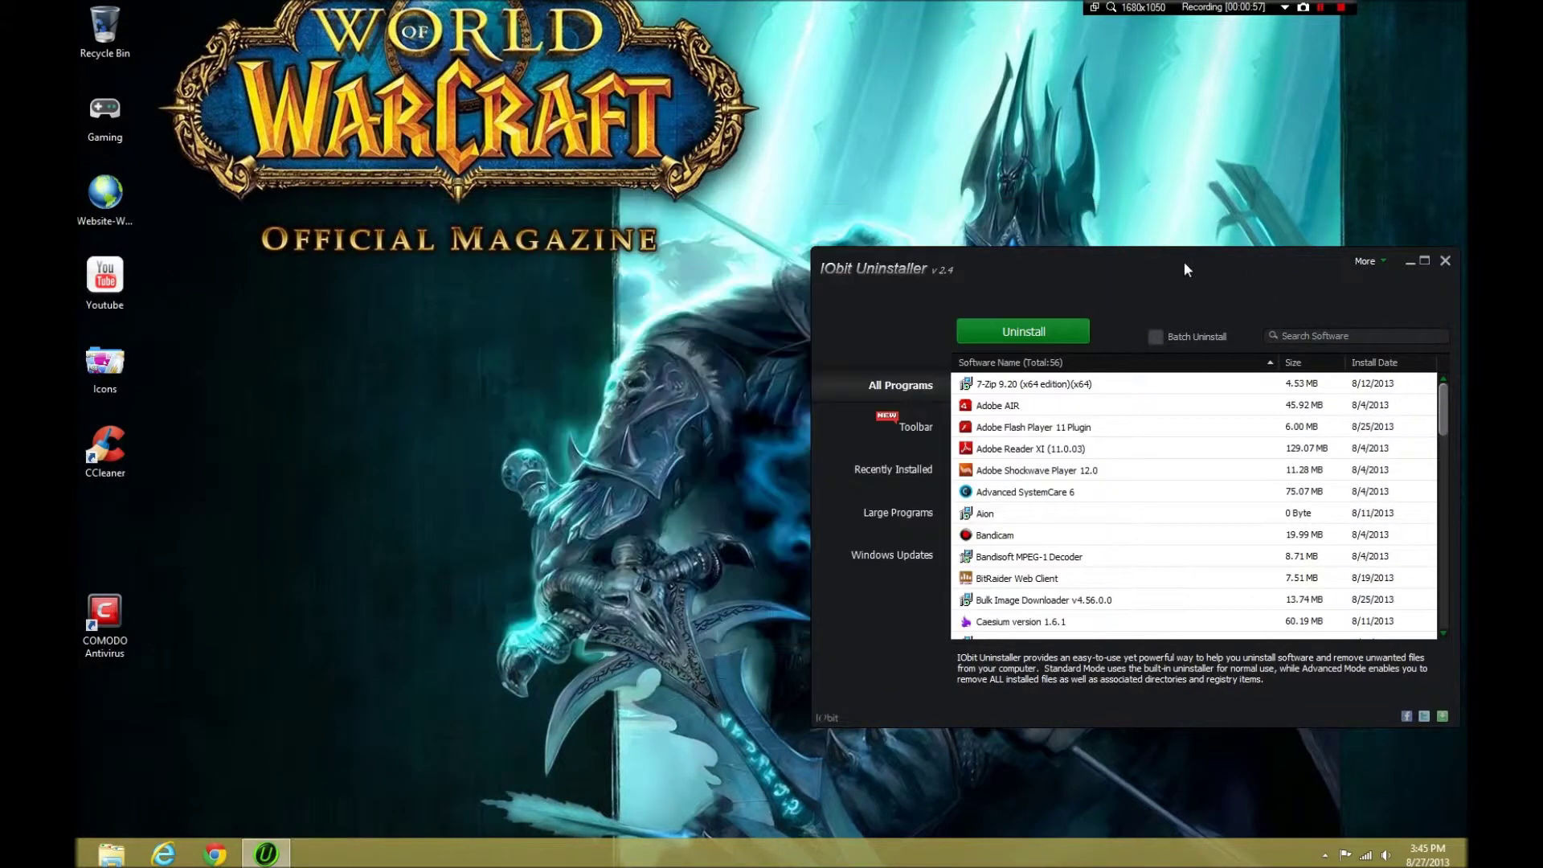
drag(1183, 262, 918, 181)
scroll(830, 347, down, 8)
scroll(830, 348, up, 5)
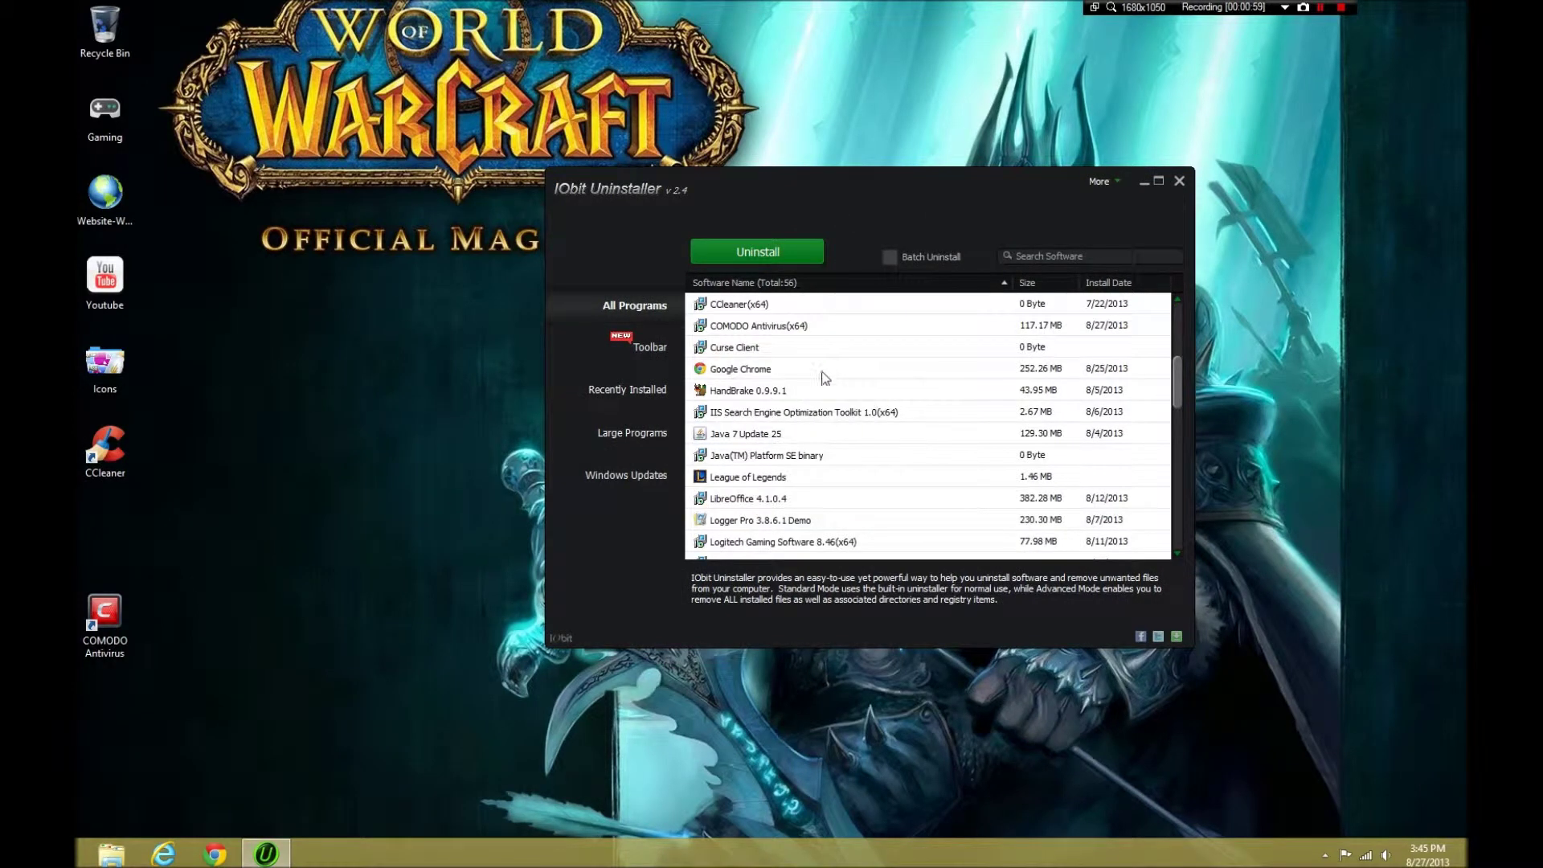
Forced-uninstall by searching 'comodo' and proceeding with COMODO Antivirus(x64).
click(1111, 178)
click(1157, 197)
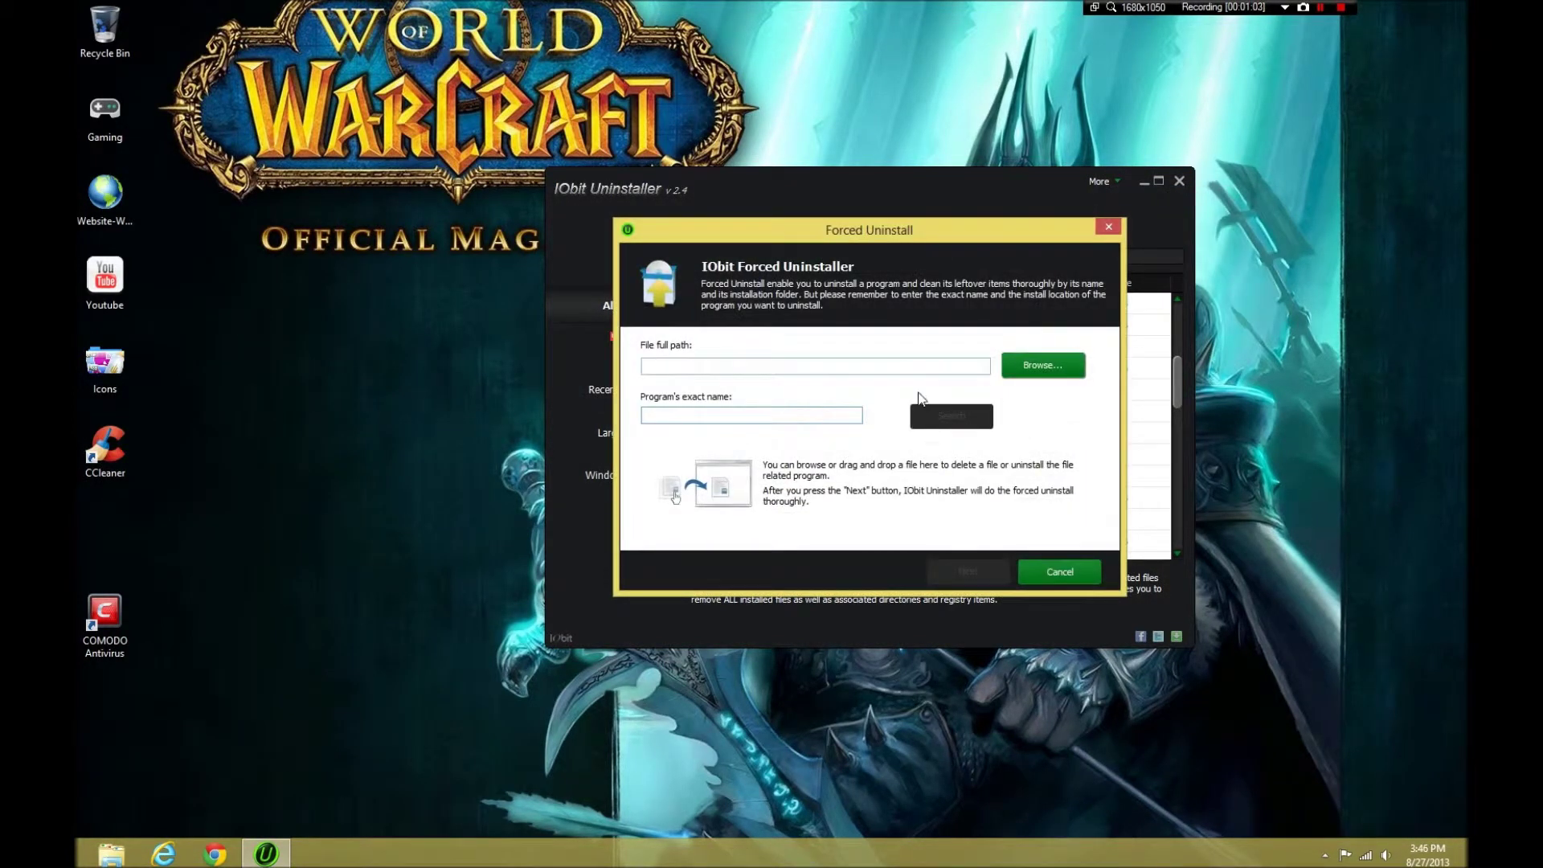
text(comodo)
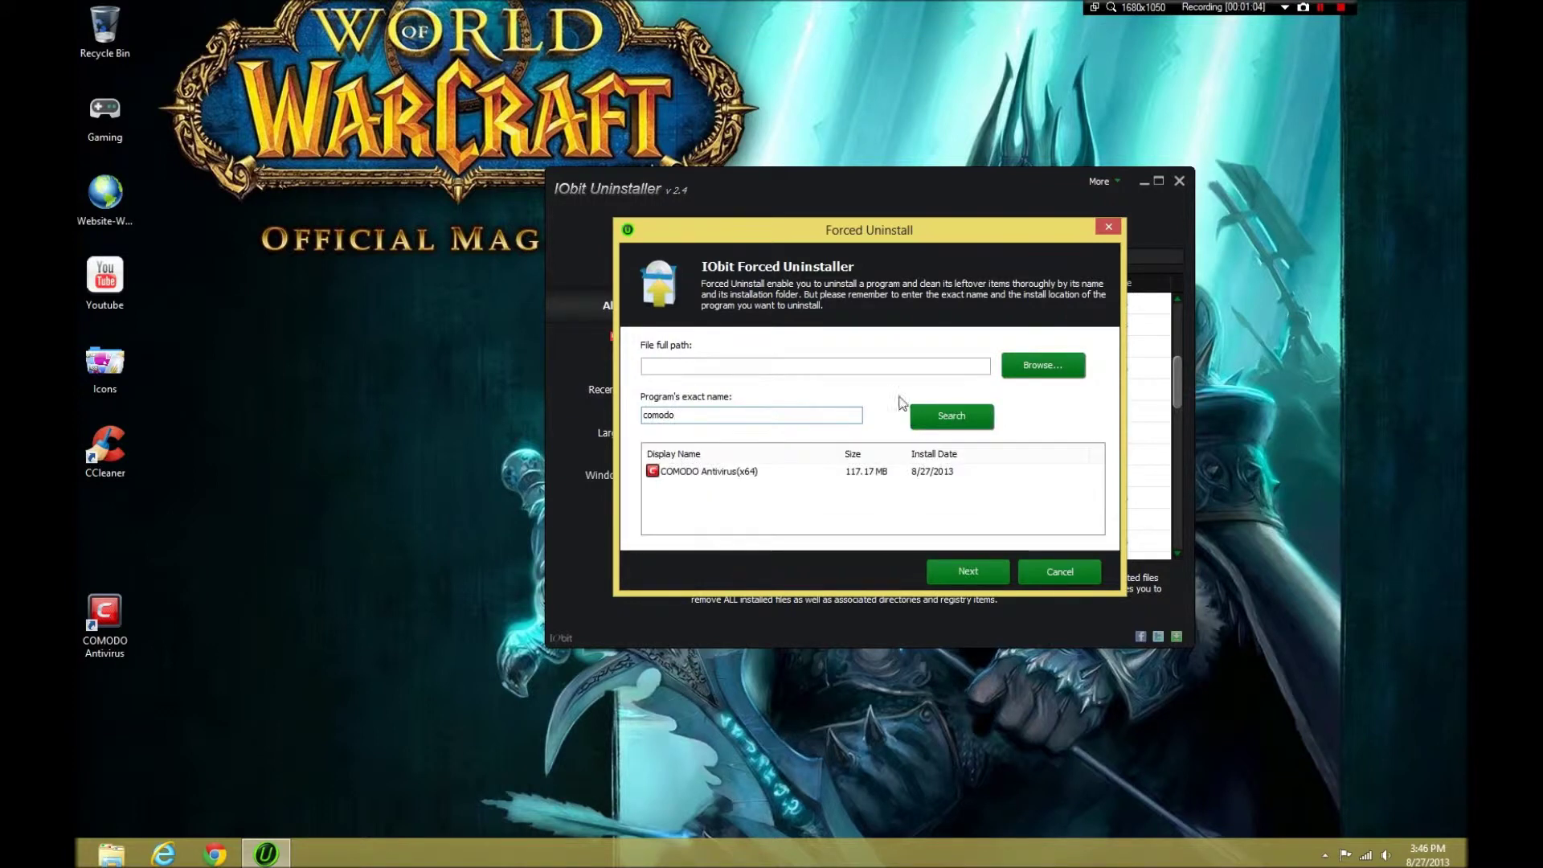
click(741, 474)
click(974, 575)
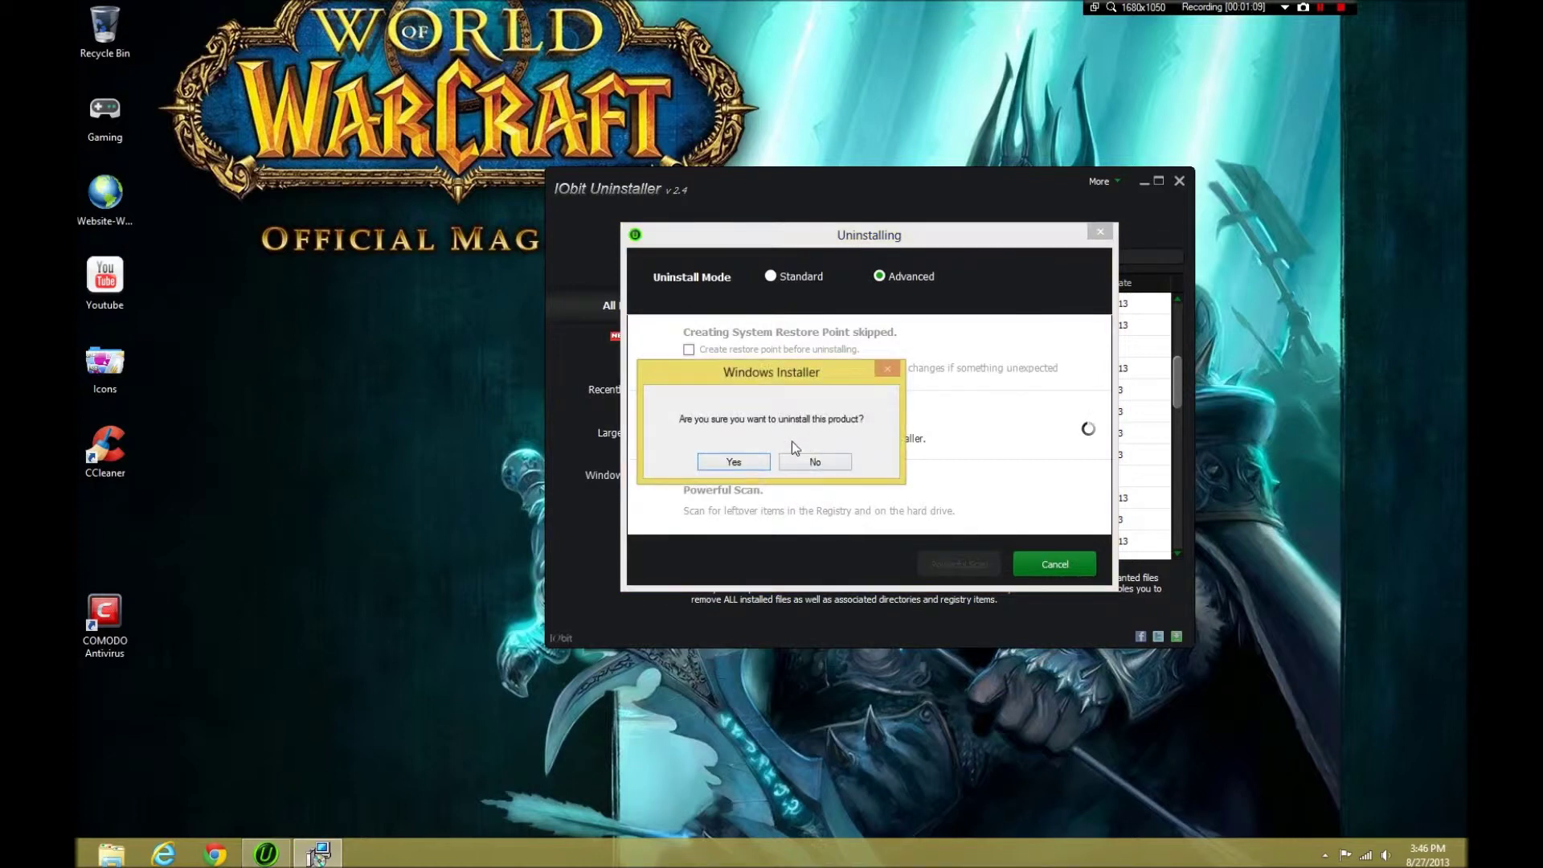
Confirm the COMODO Antivirus removal with Yes and check the notification area.
click(727, 454)
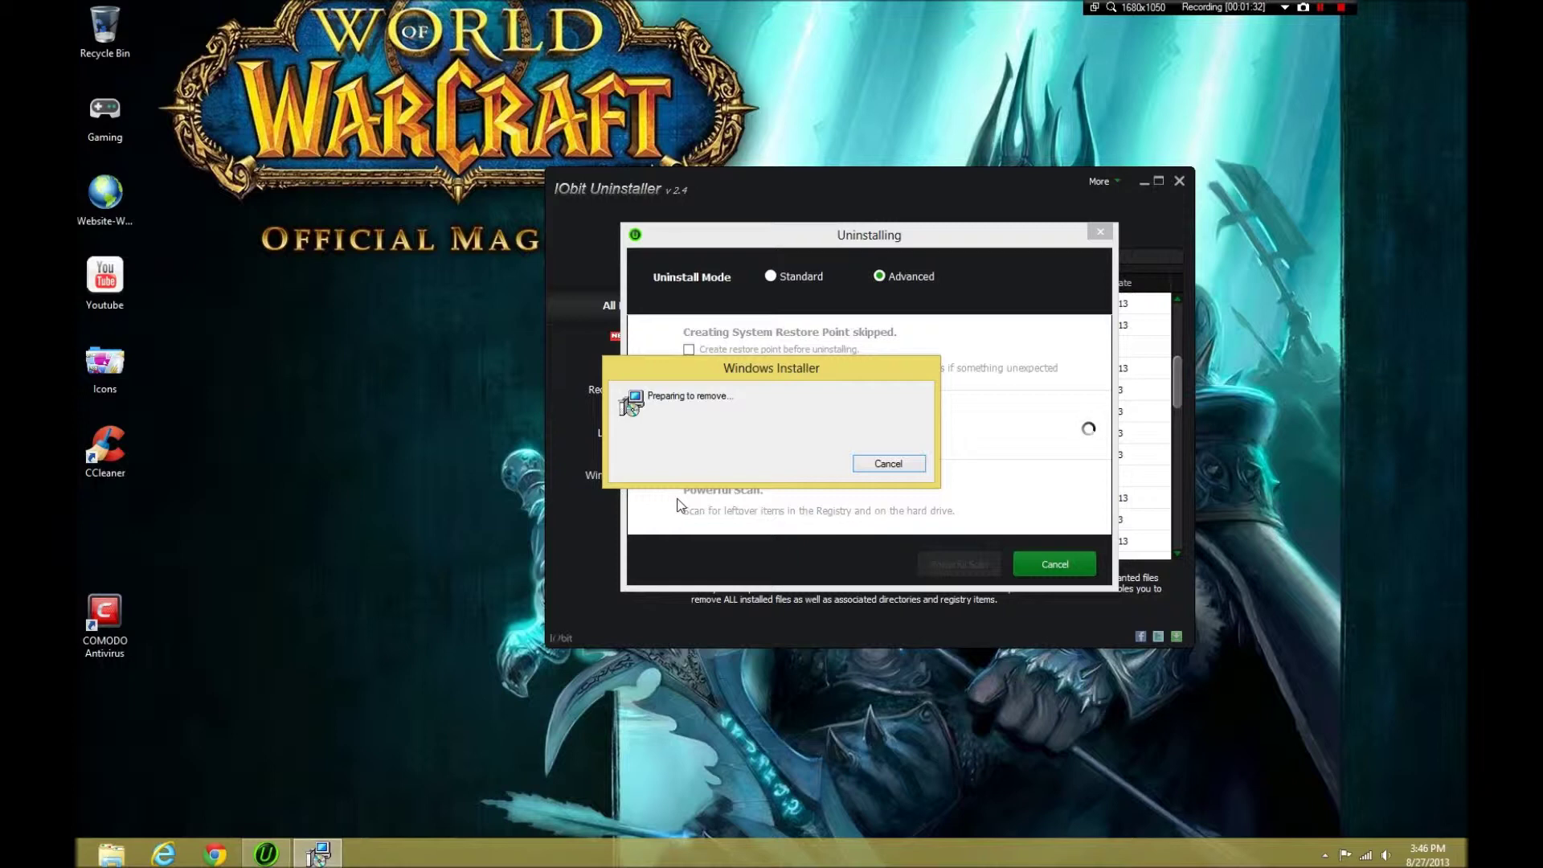
click(1325, 855)
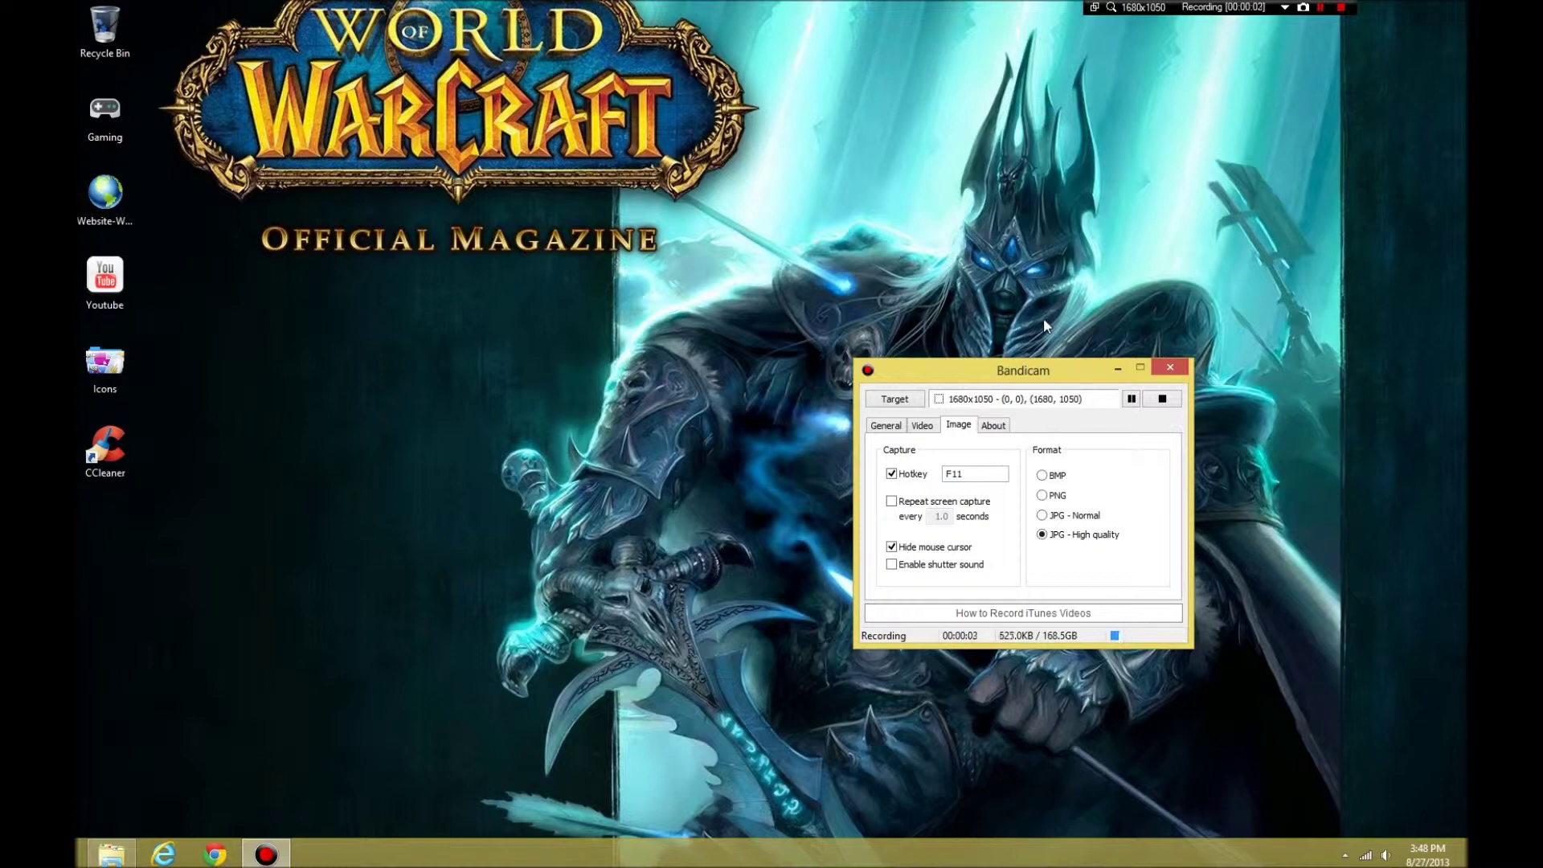
Move CIS Clean-up Tool from Downloads onto the desktop and launch it.
click(1117, 369)
click(1315, 857)
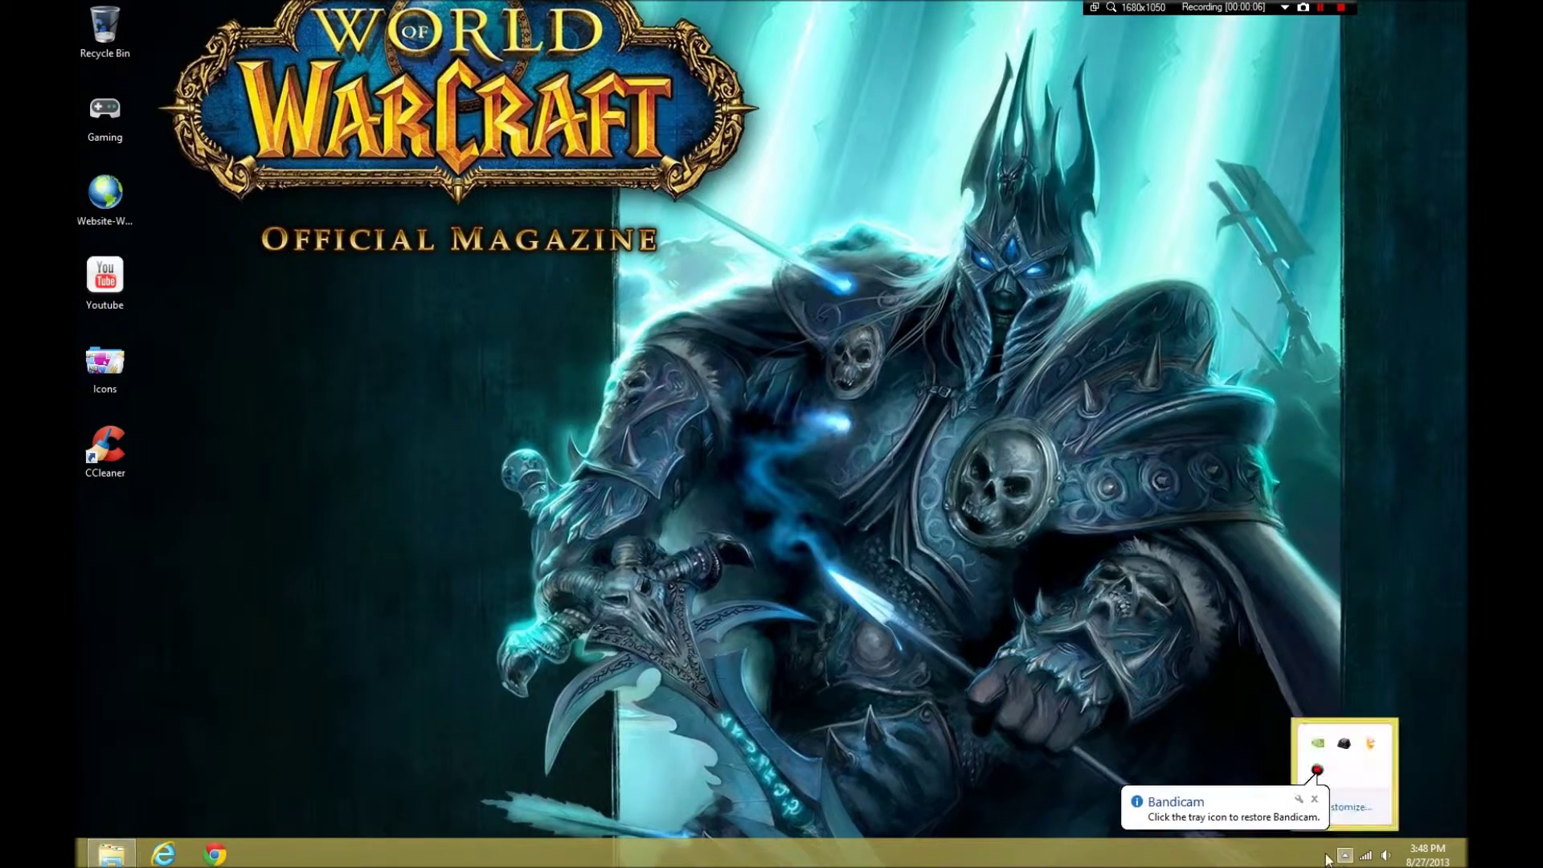
click(111, 854)
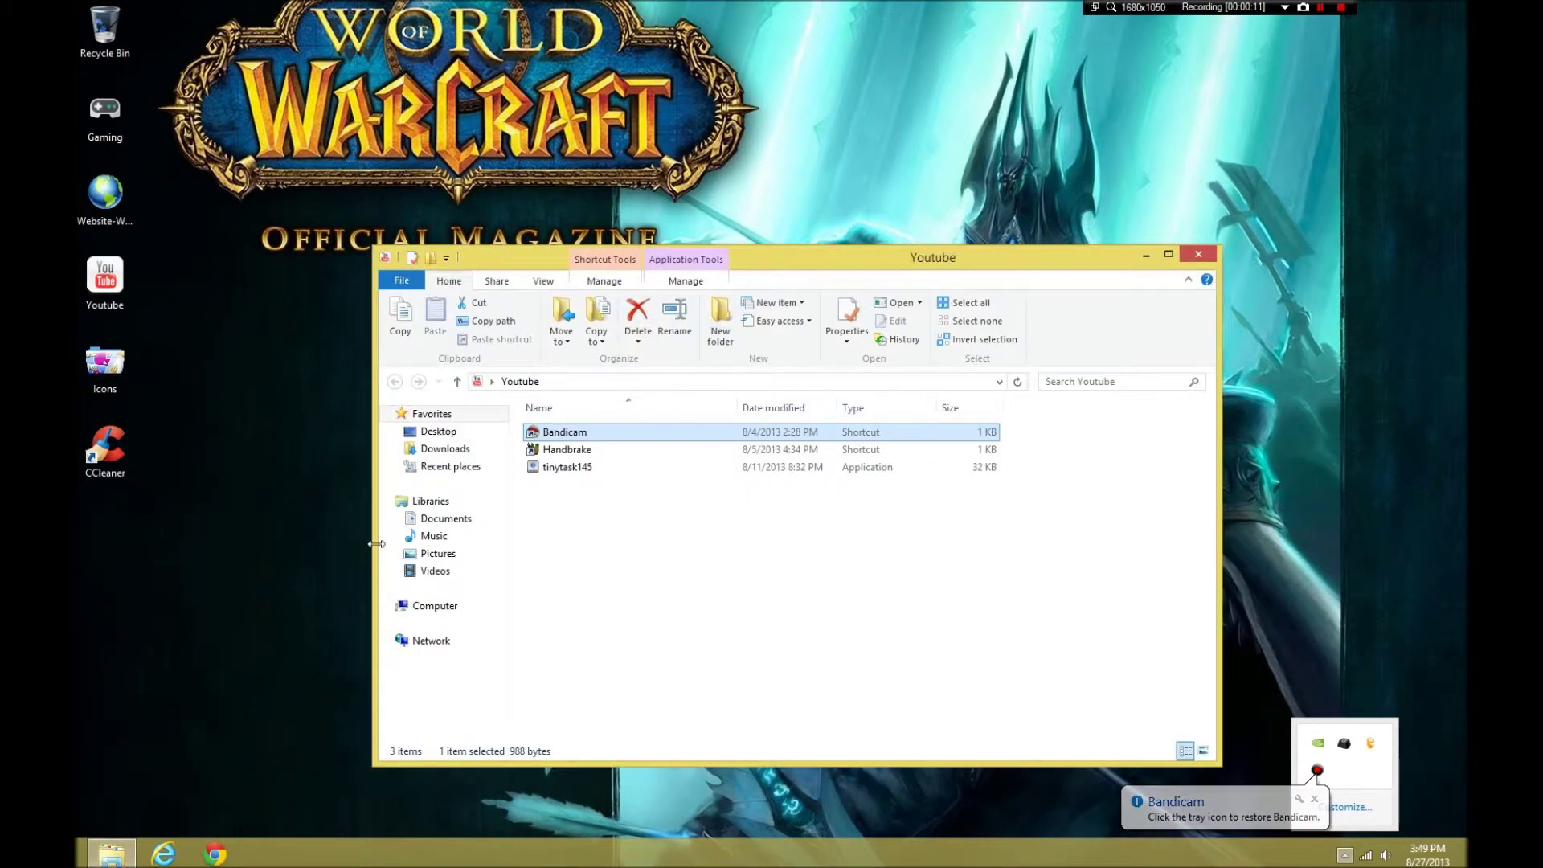
click(445, 448)
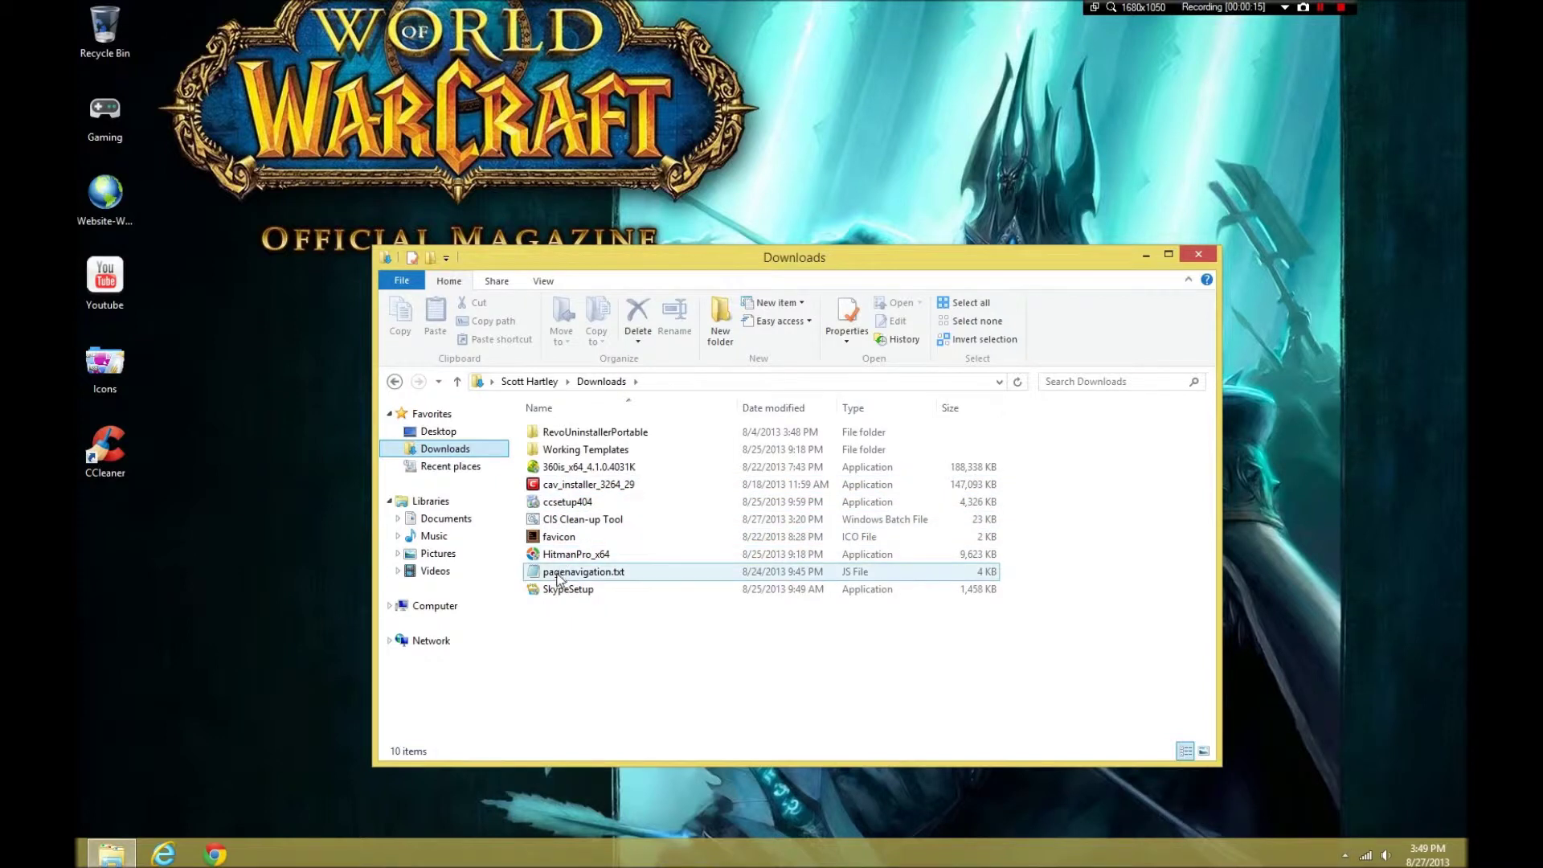
drag(562, 520, 450, 50)
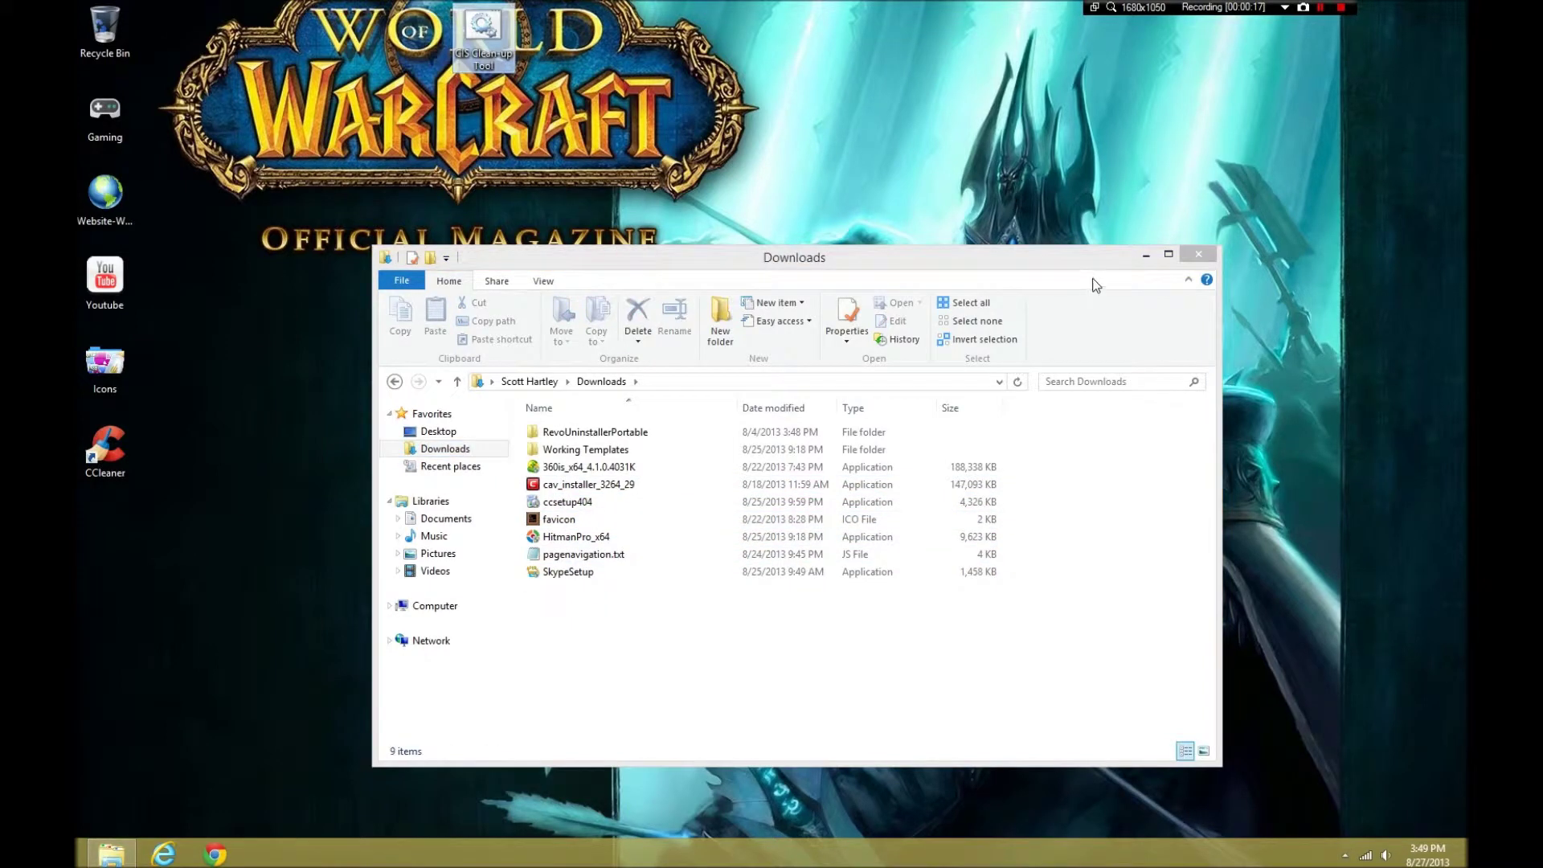
click(1198, 254)
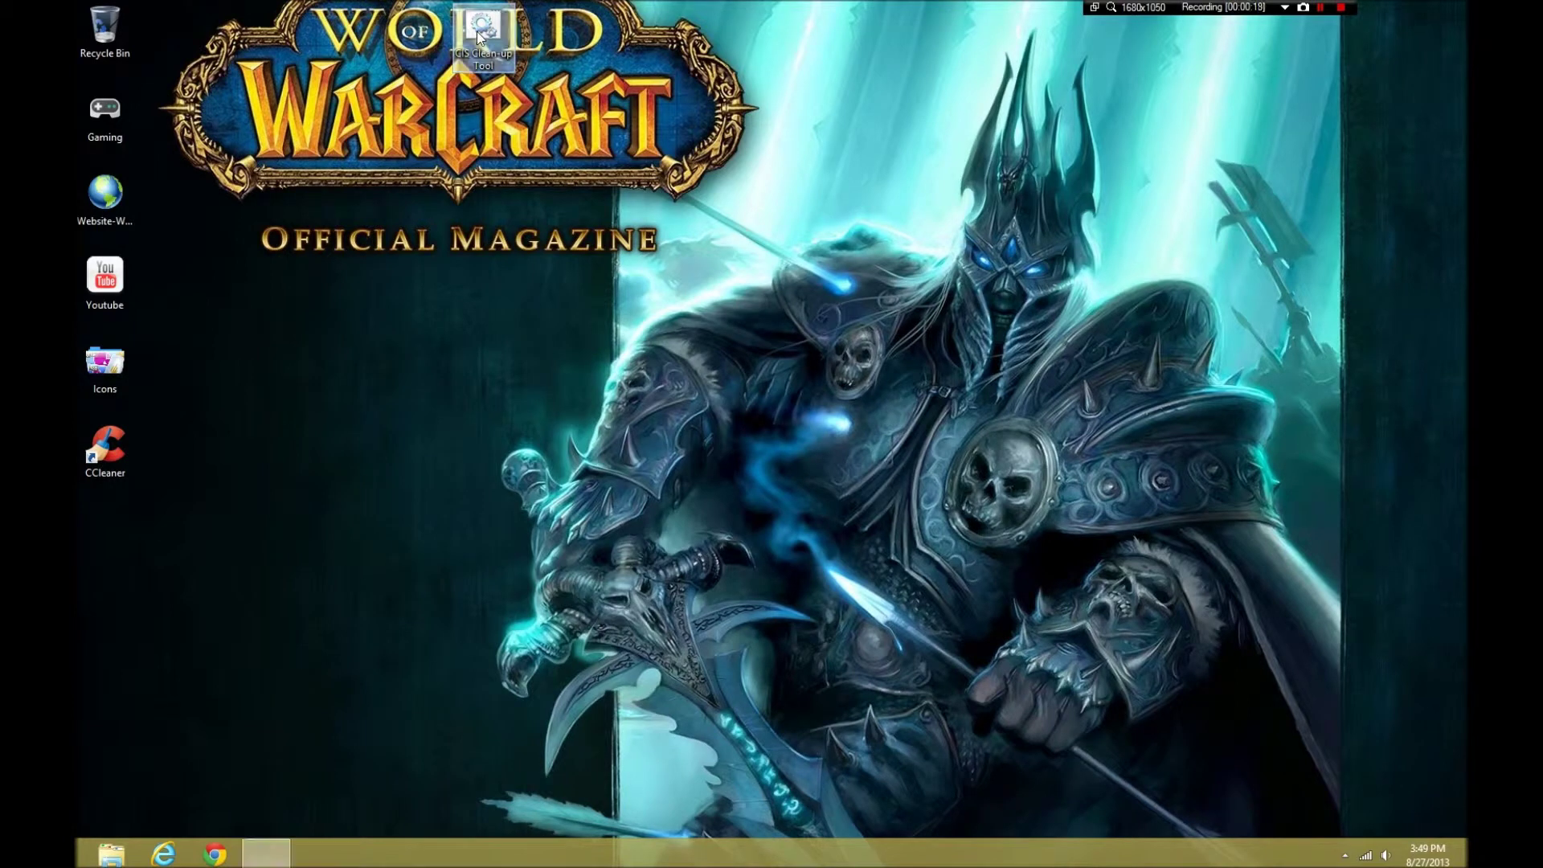
double_click(476, 32)
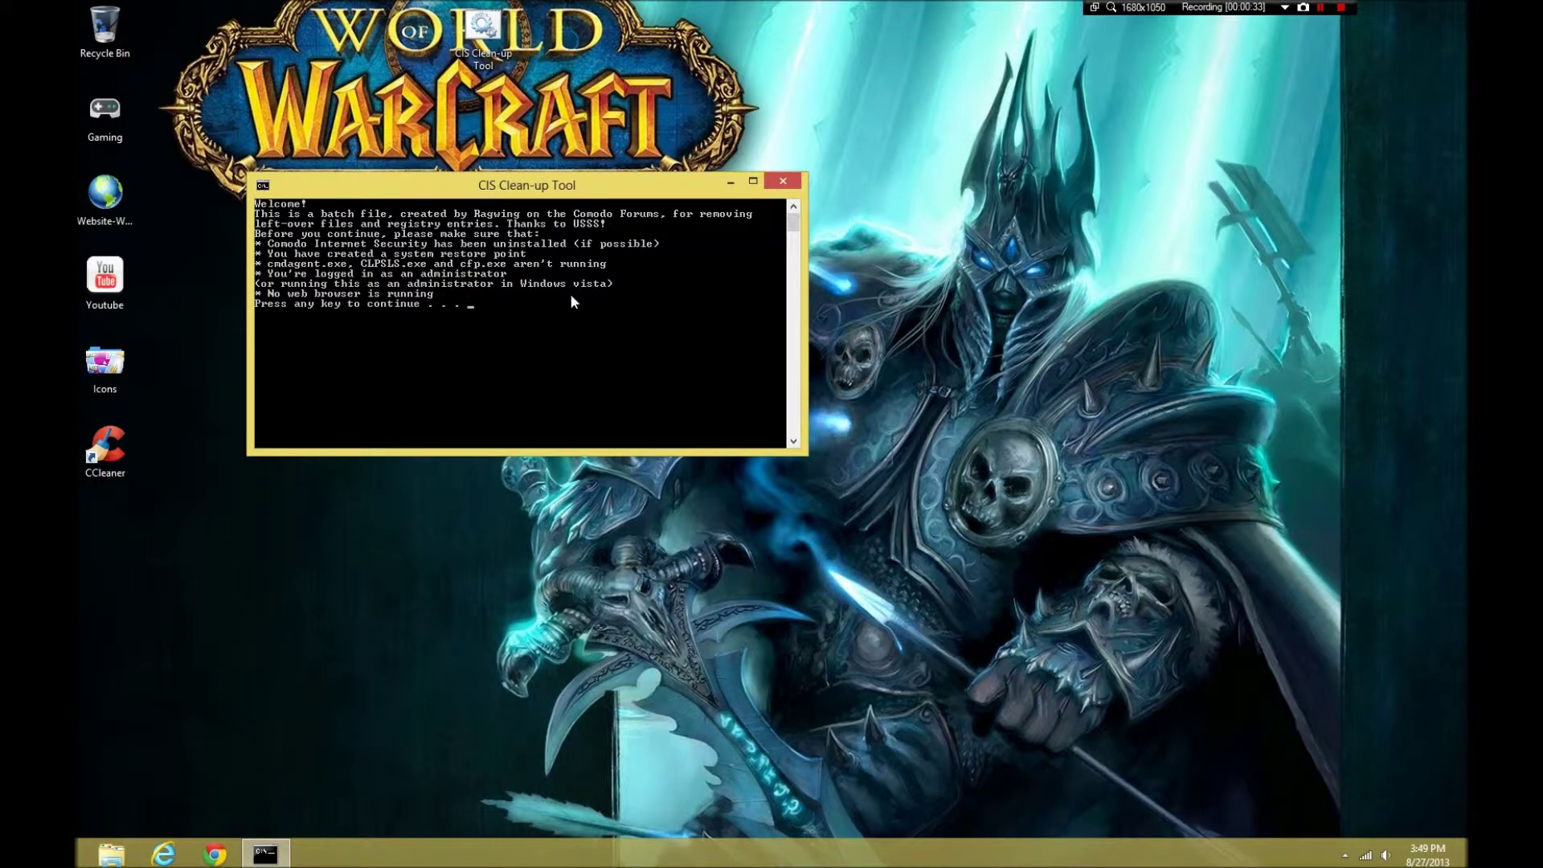
Run the CIS Clean-up Tool through its welcome and completion prompts, then clear the desktop selection.
key(Return)
key(Return)
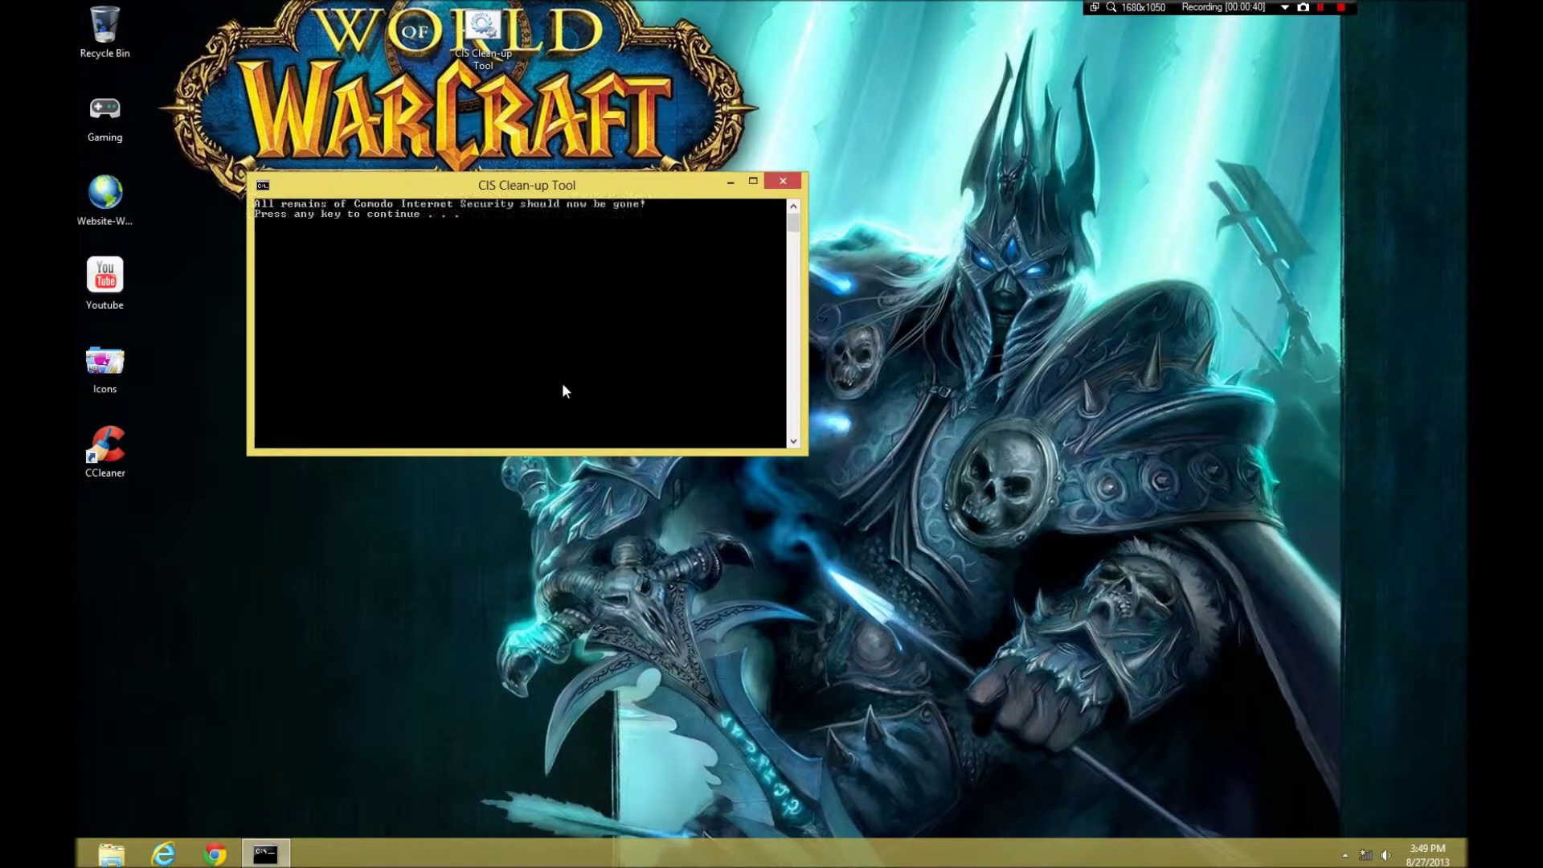
key(Return)
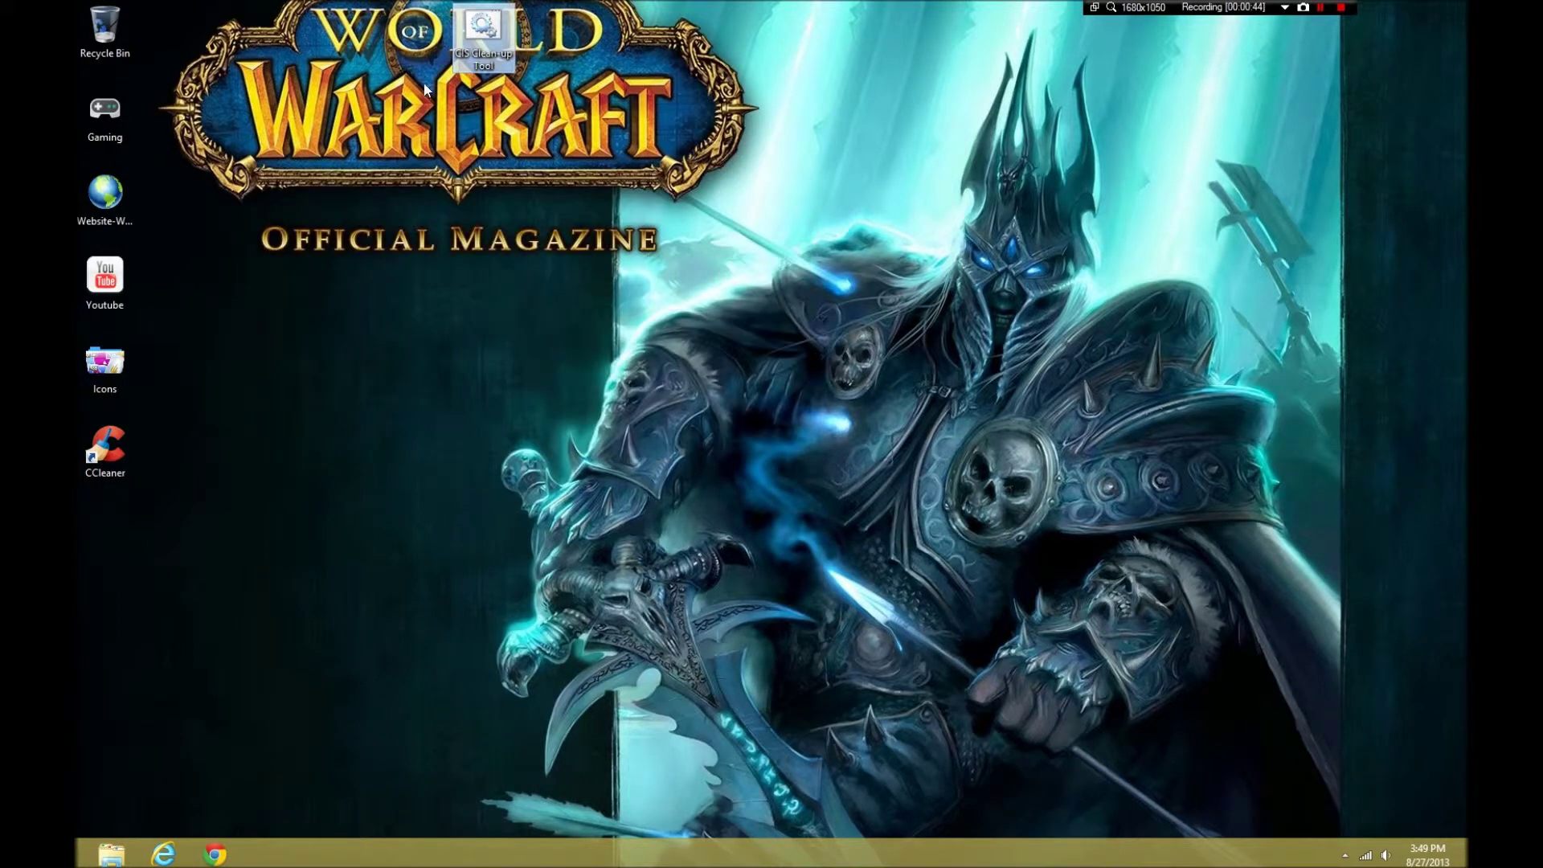
drag(555, 703, 1086, 804)
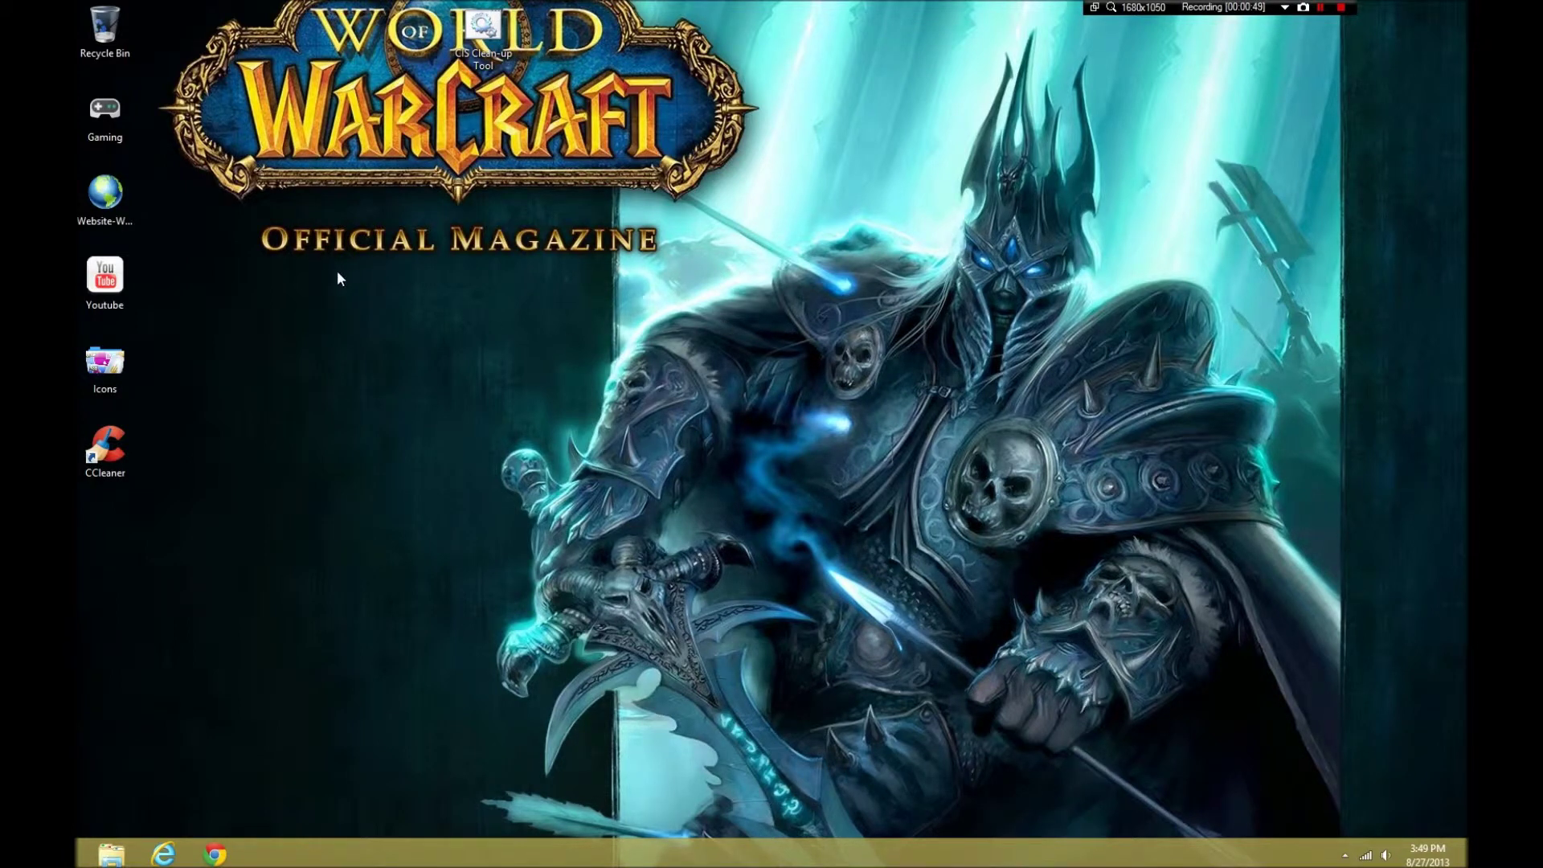
Launch Registry Editor with 'regedit' from the Run dialog.
right_click(120, 850)
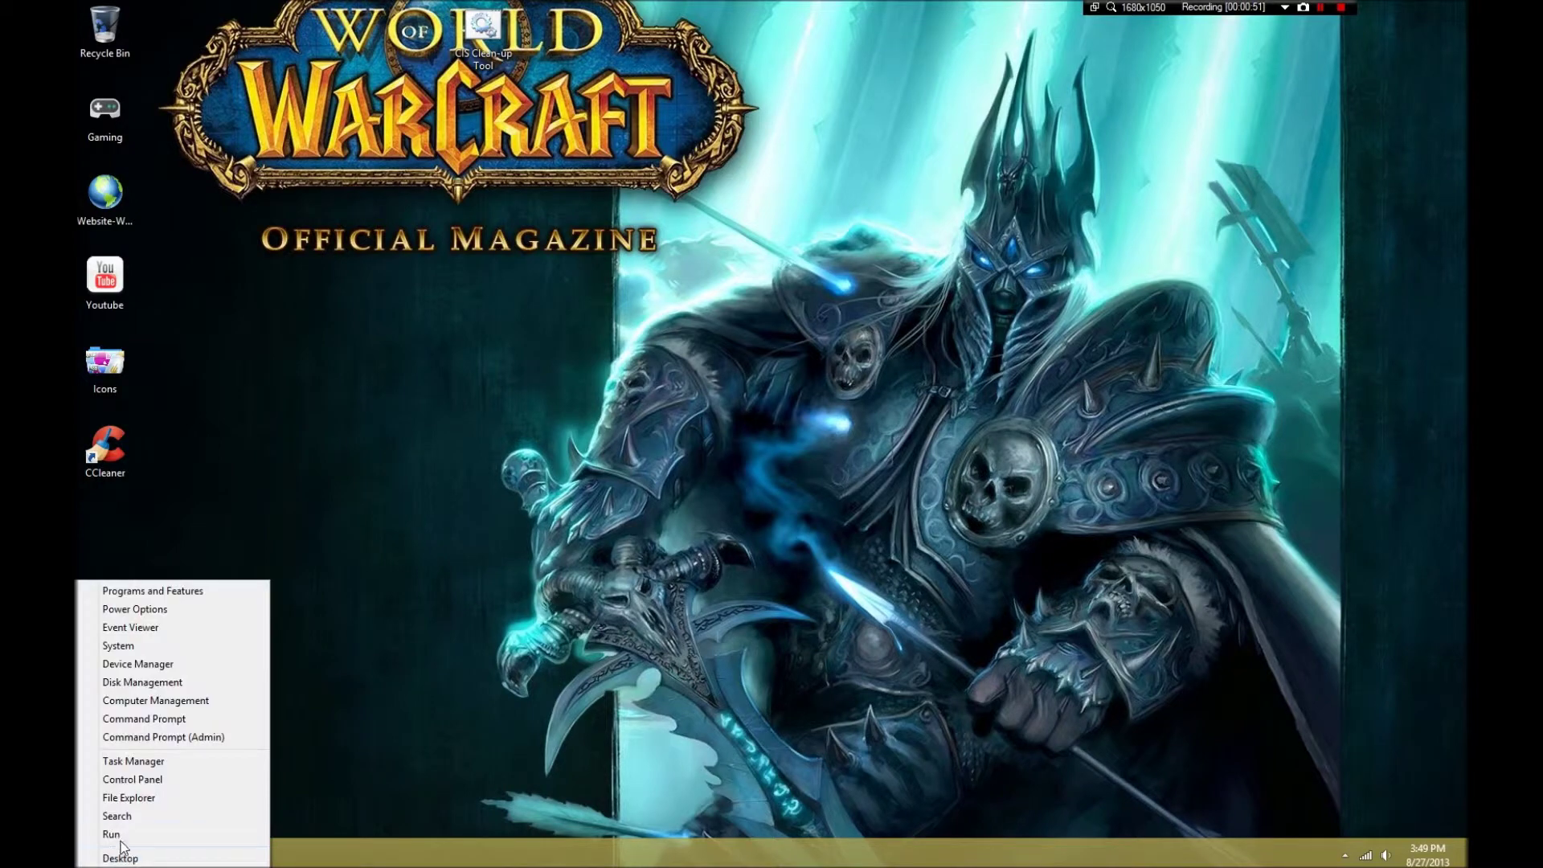
click(120, 841)
text(reg)
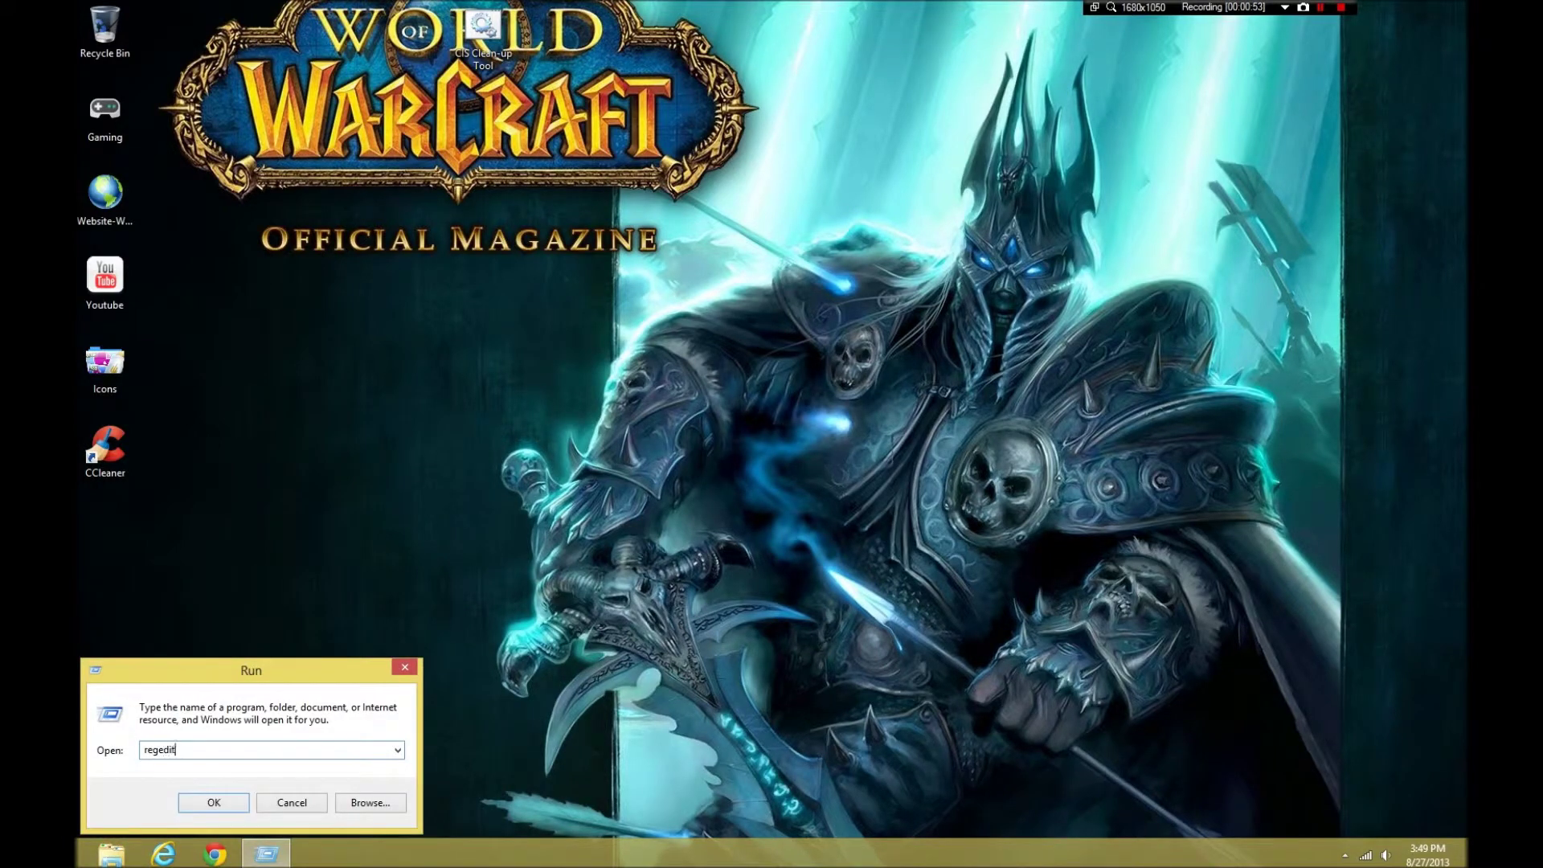
text(edit)
key(Return)
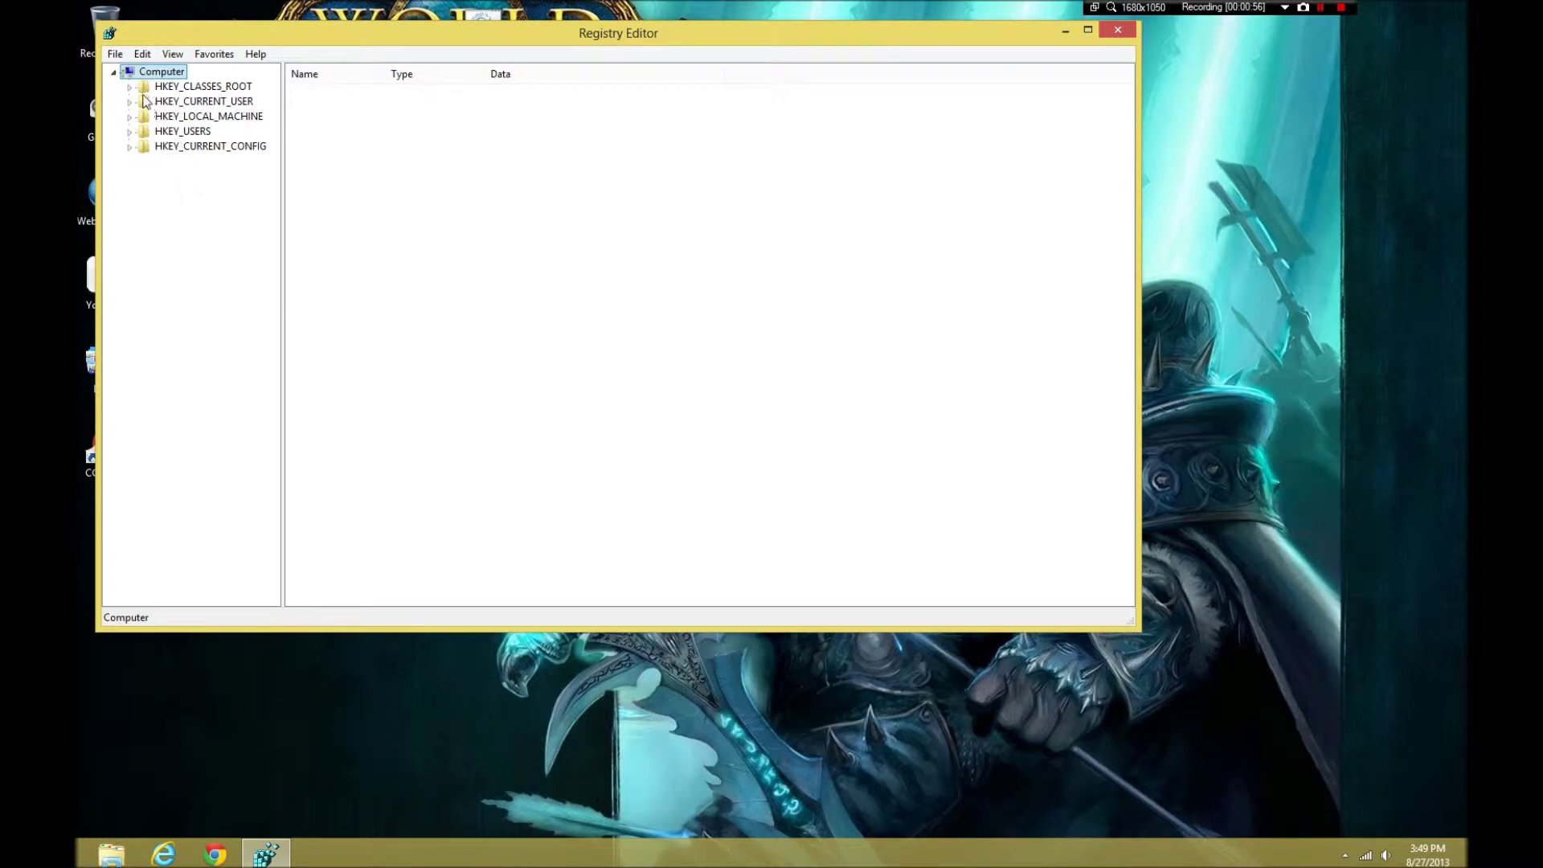
Inspect HKEY_CLASSES_ROOT and HKEY_CURRENT_USER\Software for Comodo leftovers.
click(147, 86)
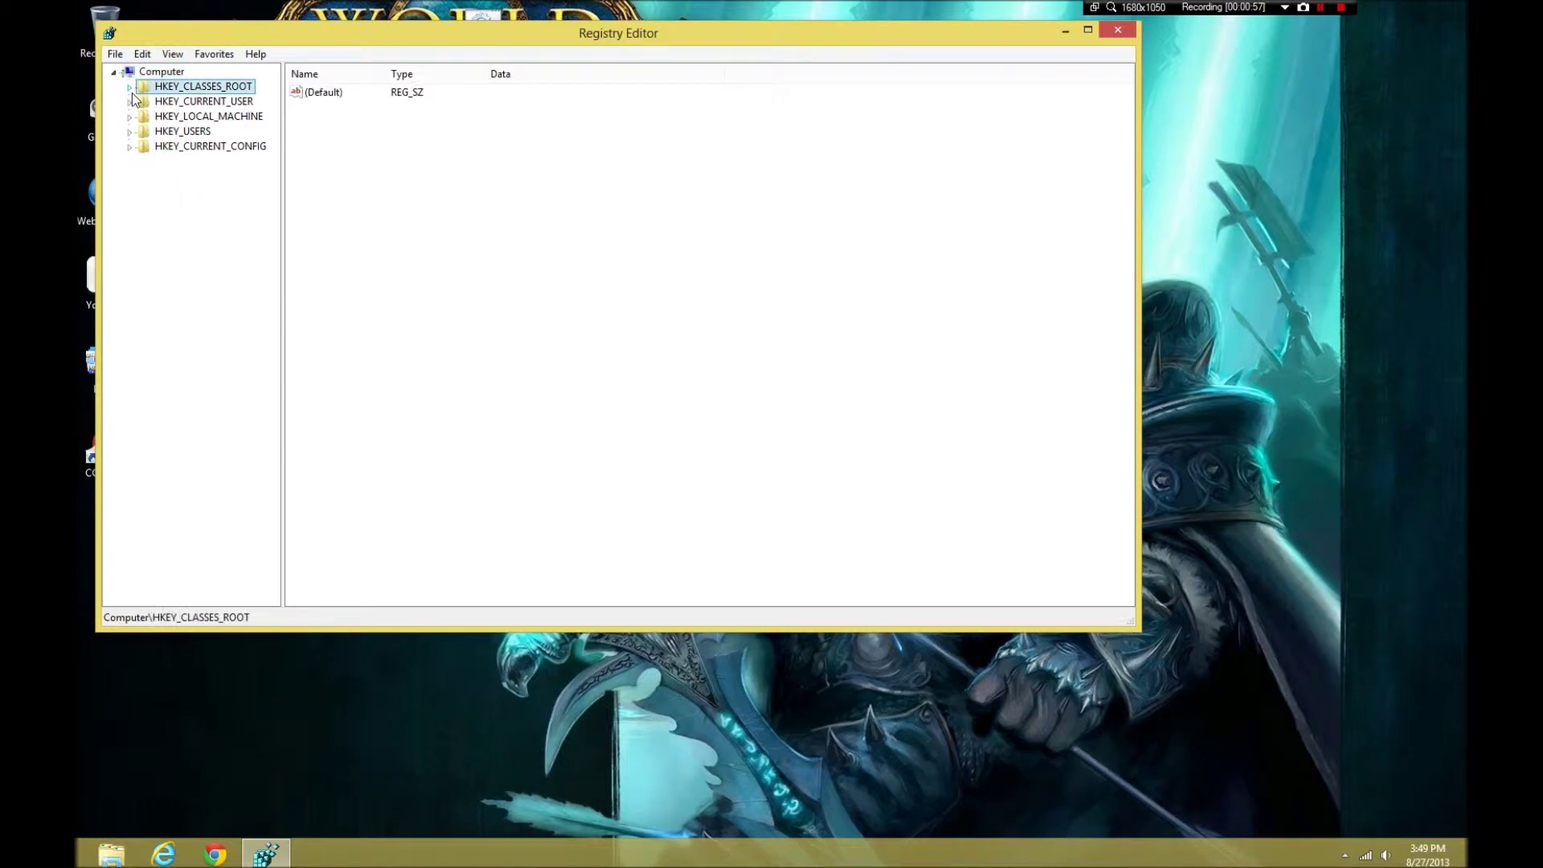
click(128, 86)
scroll(193, 213, down, 1)
scroll(127, 211, up, 10)
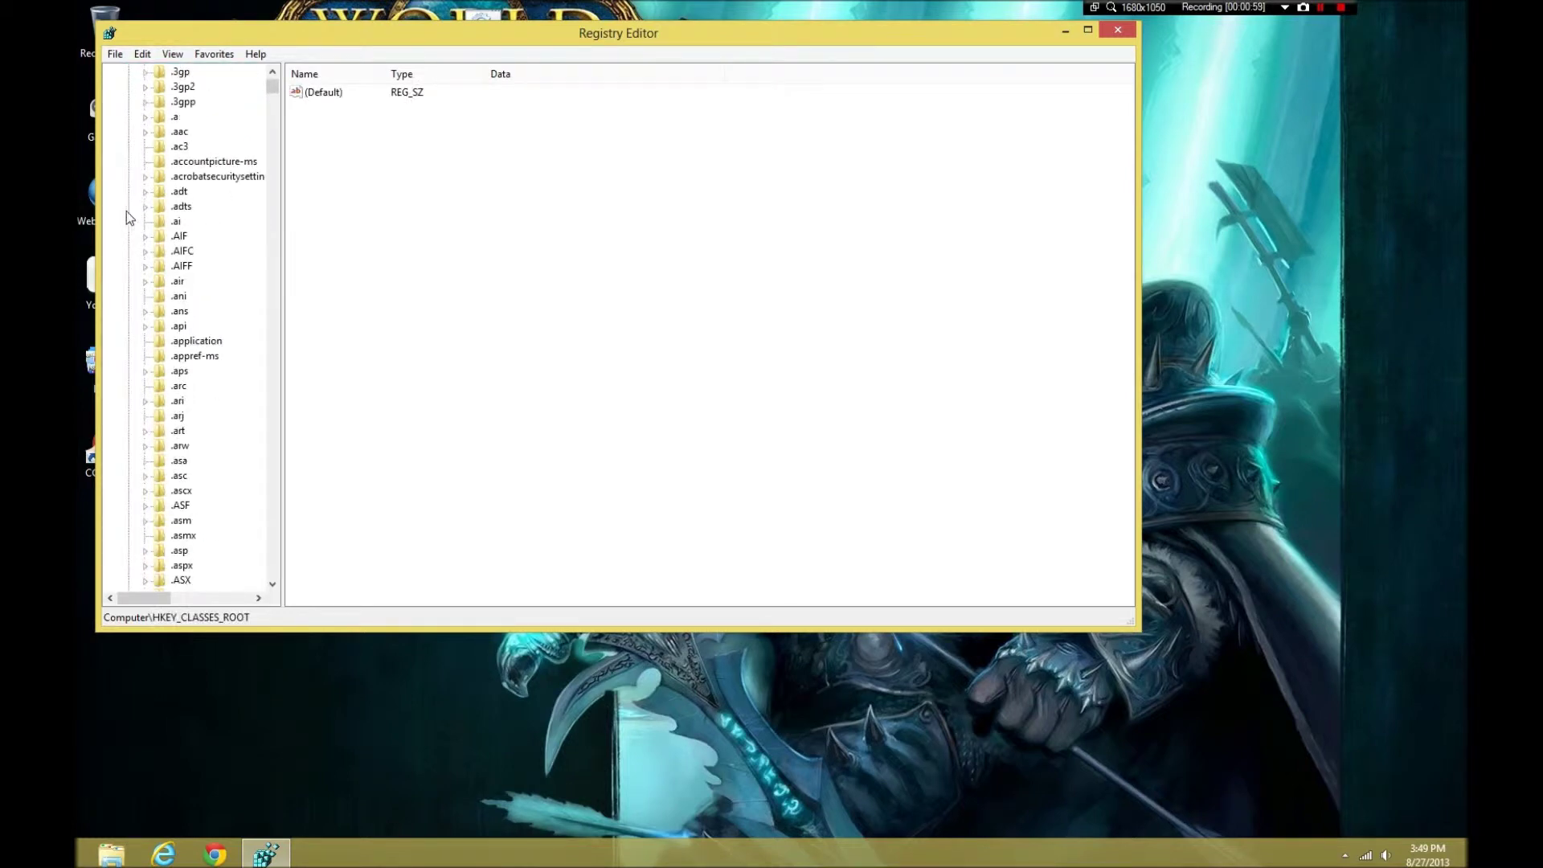
click(129, 86)
click(130, 102)
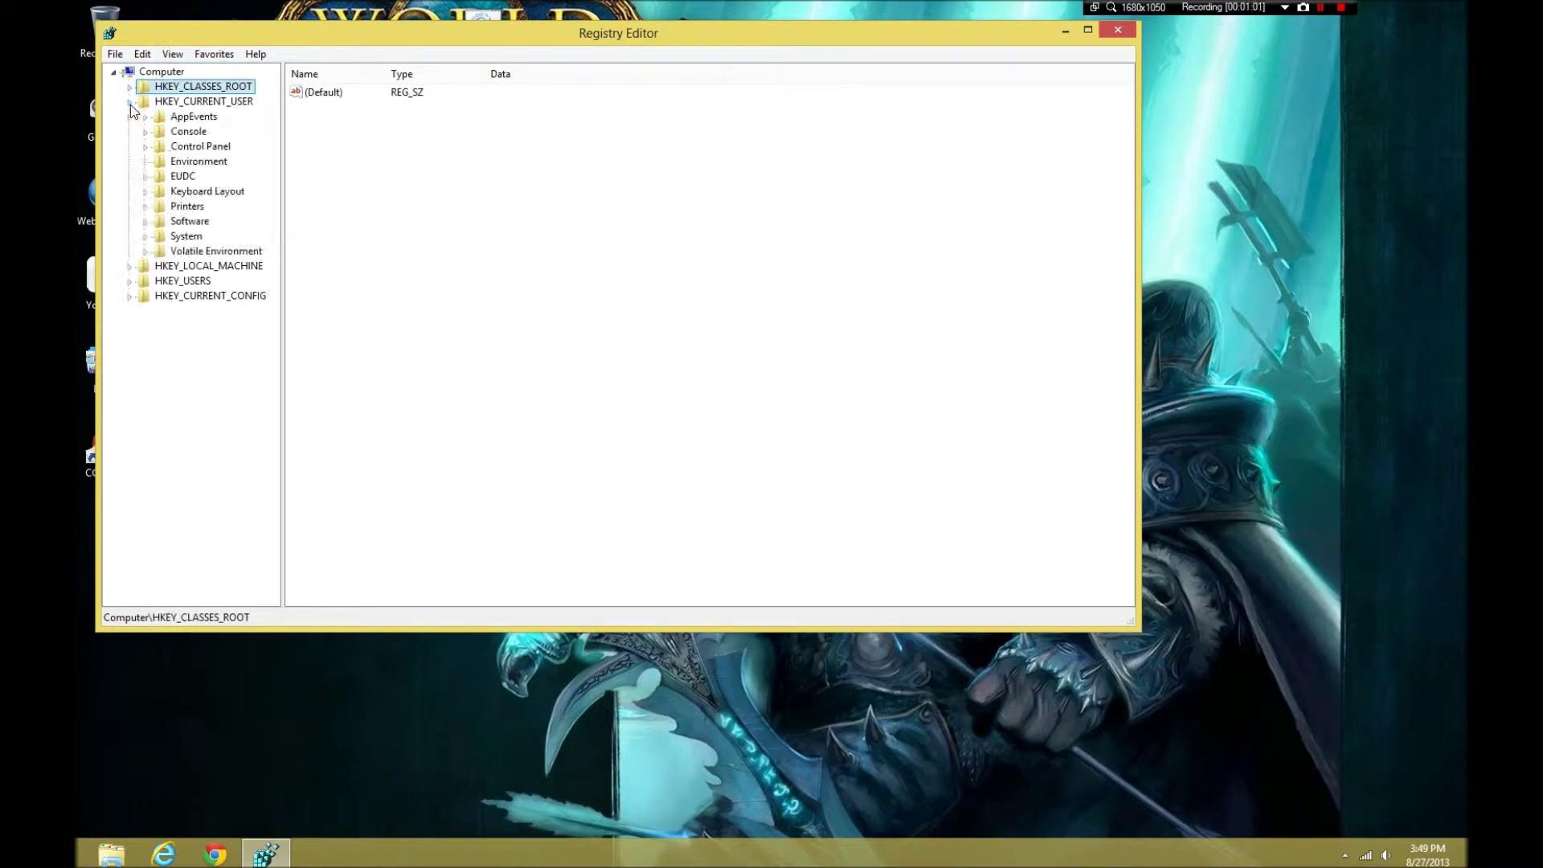
click(145, 222)
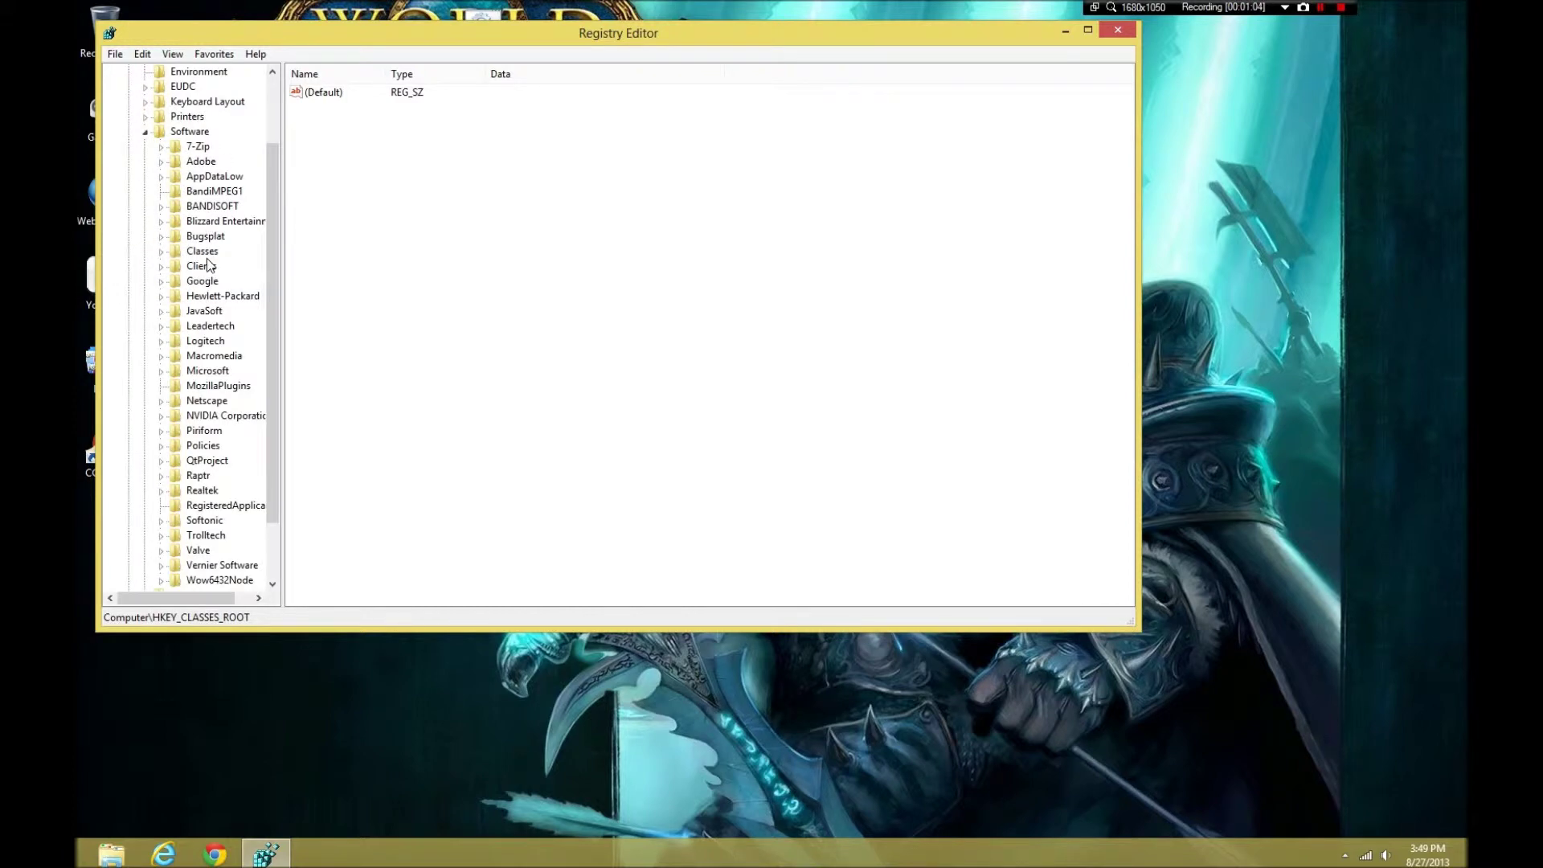
scroll(206, 281, down, 2)
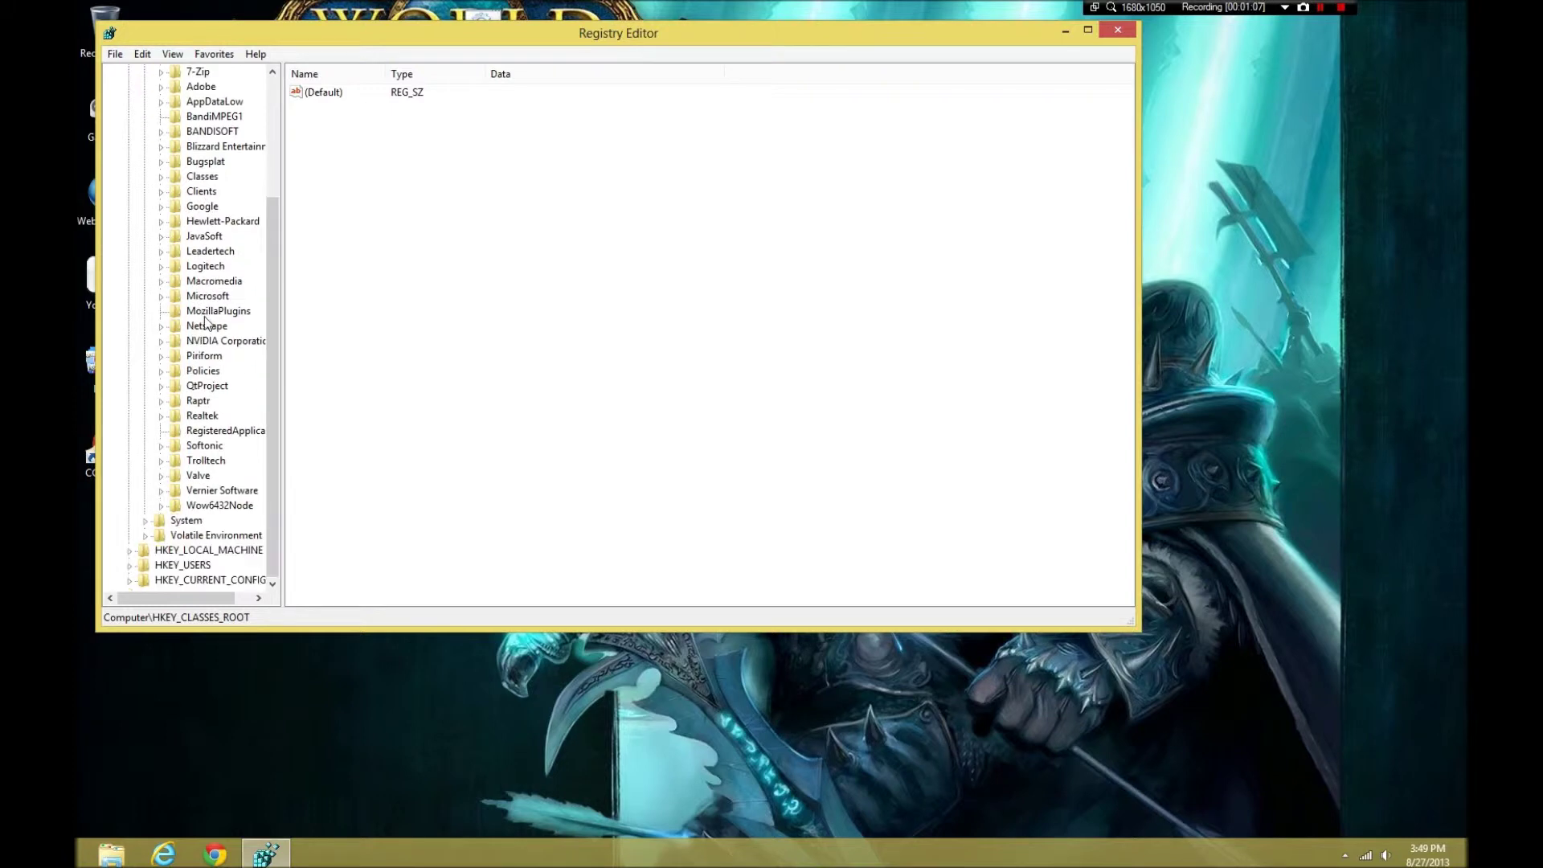
Check HKEY_LOCAL_MACHINE\SOFTWARE, HKEY_USERS and HKEY_CURRENT_CONFIG\Software, then close Registry Editor.
click(129, 552)
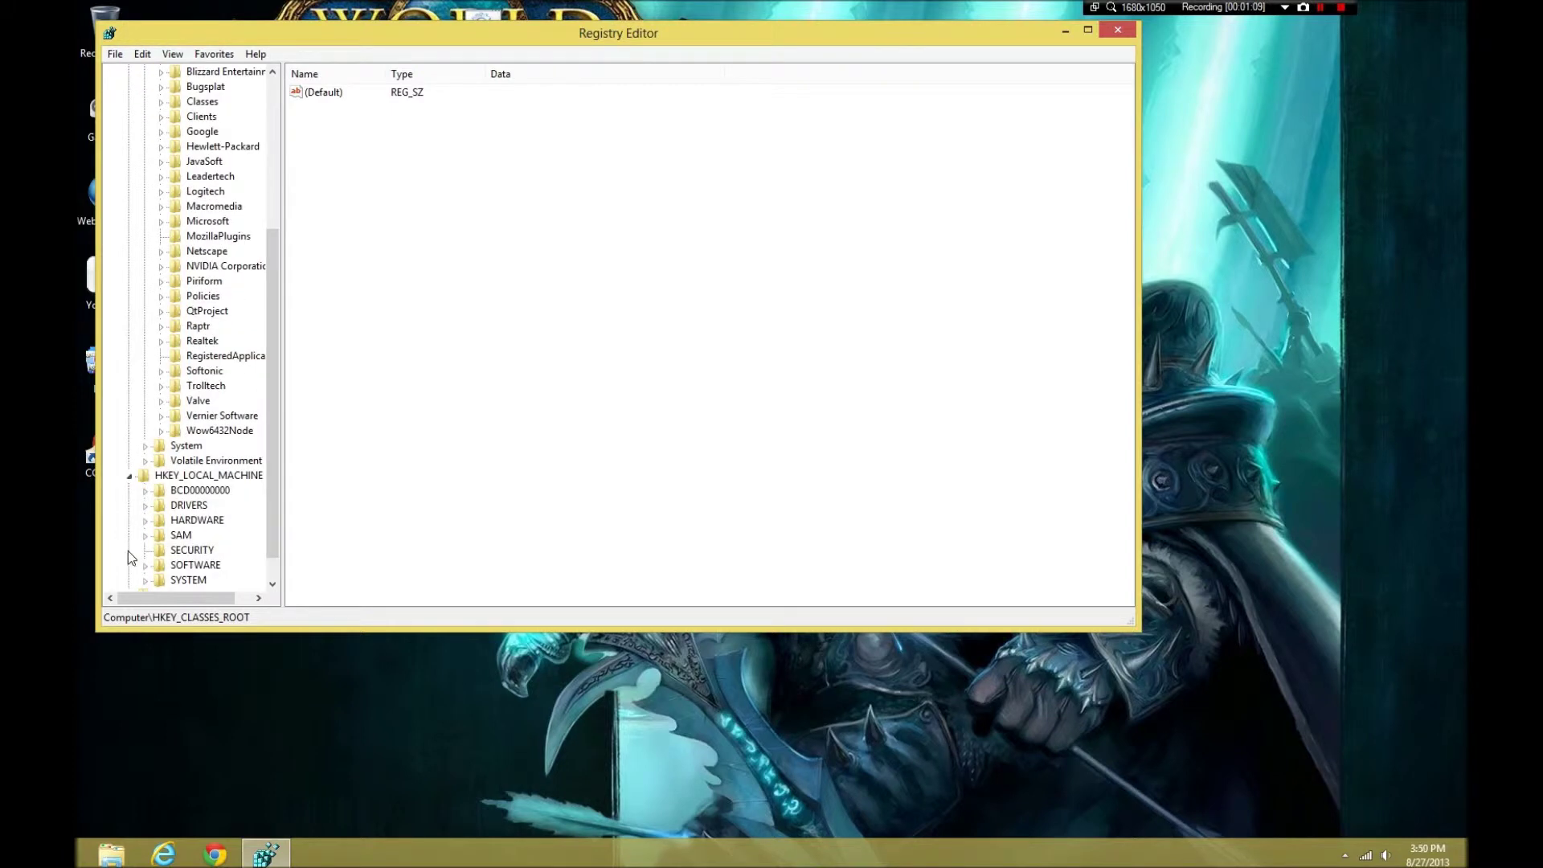
click(146, 536)
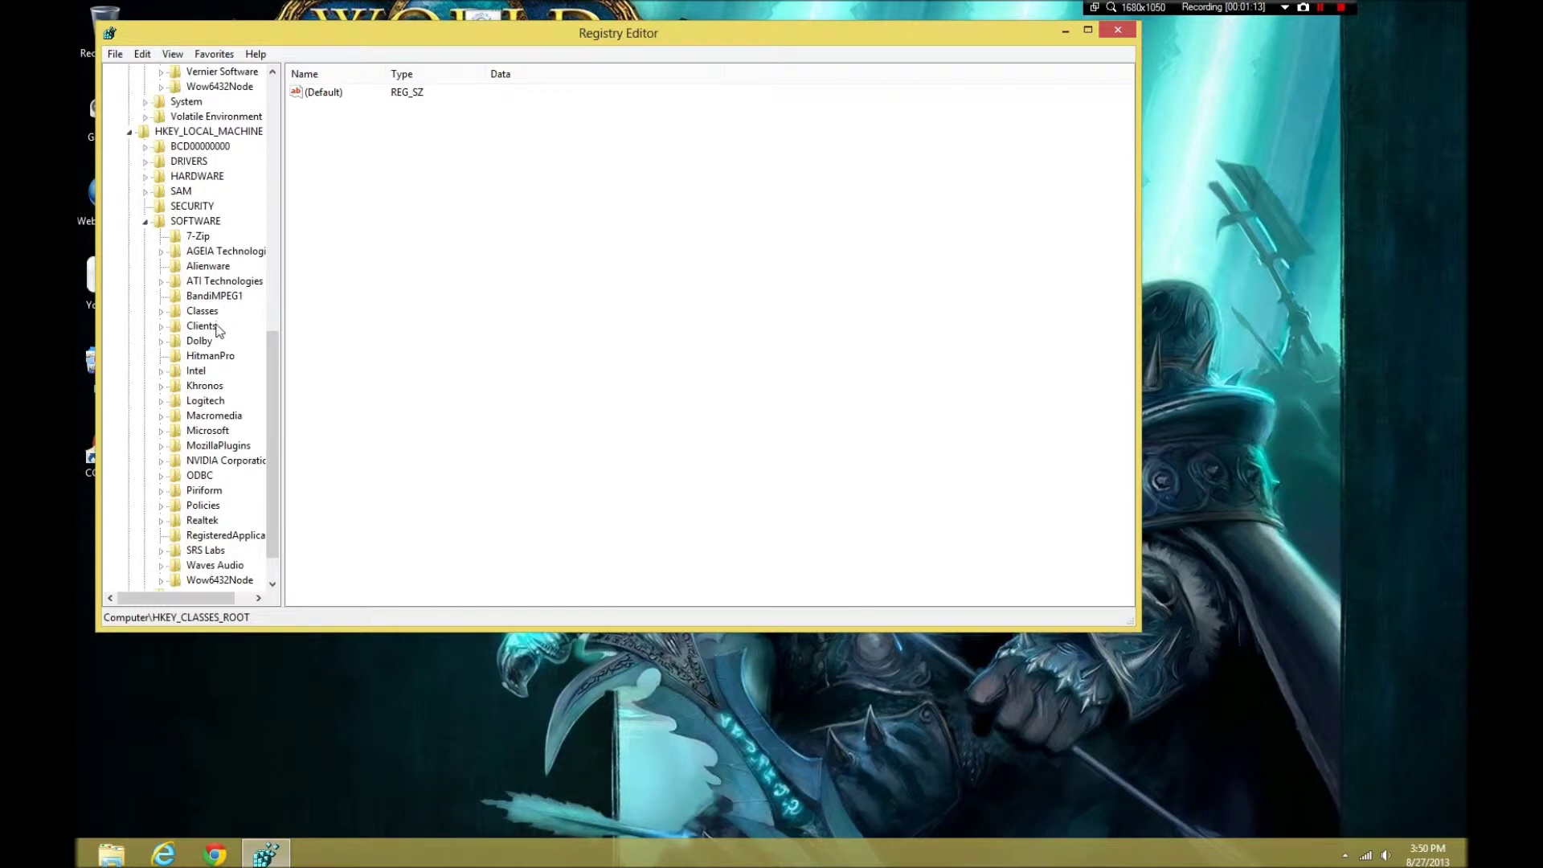
scroll(213, 346, down, 1)
click(131, 565)
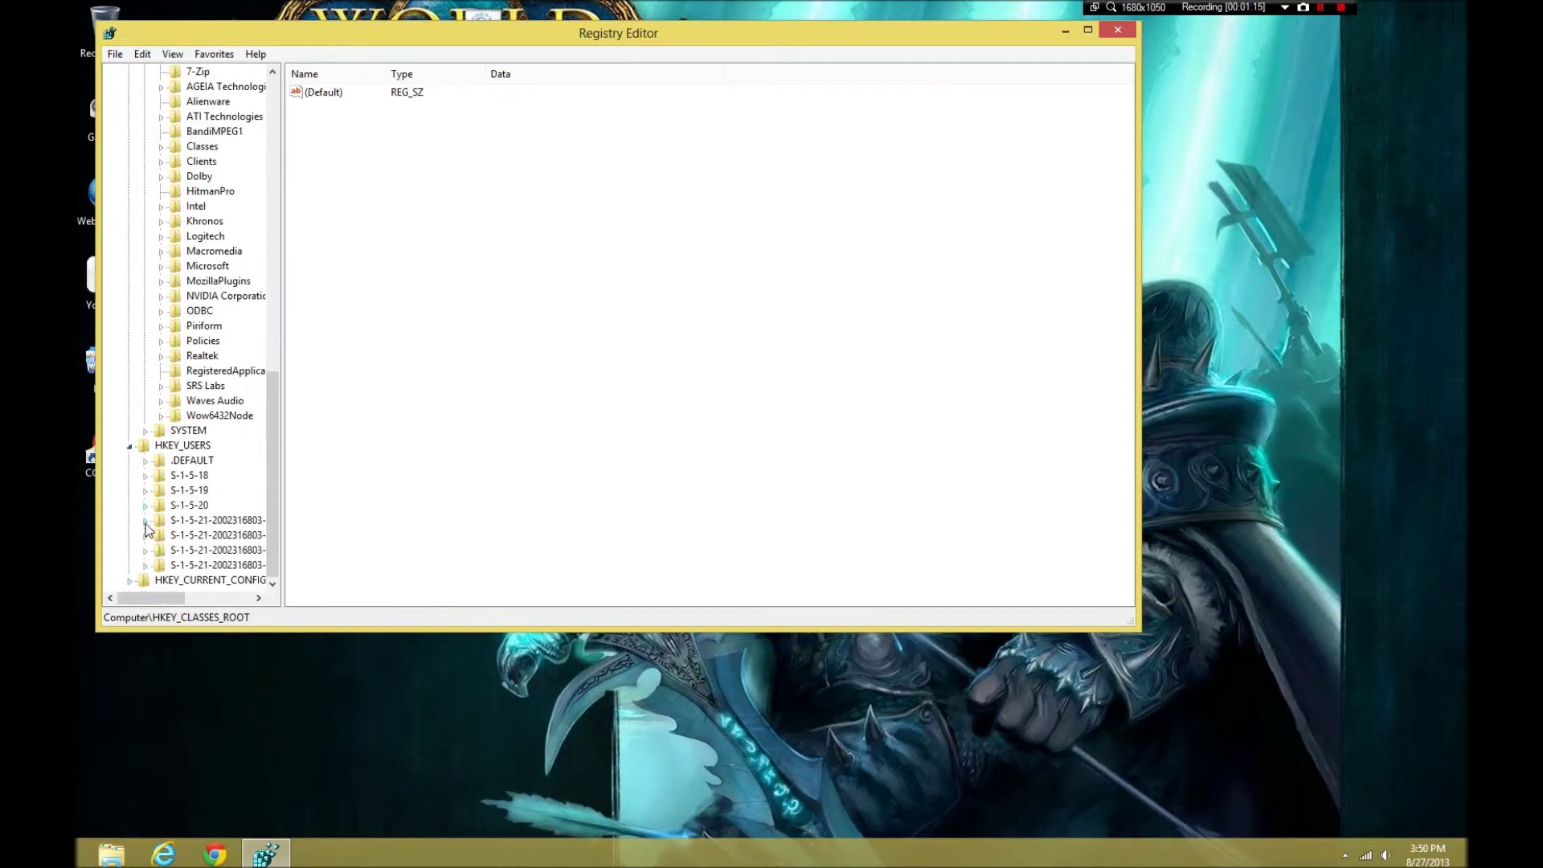
click(130, 581)
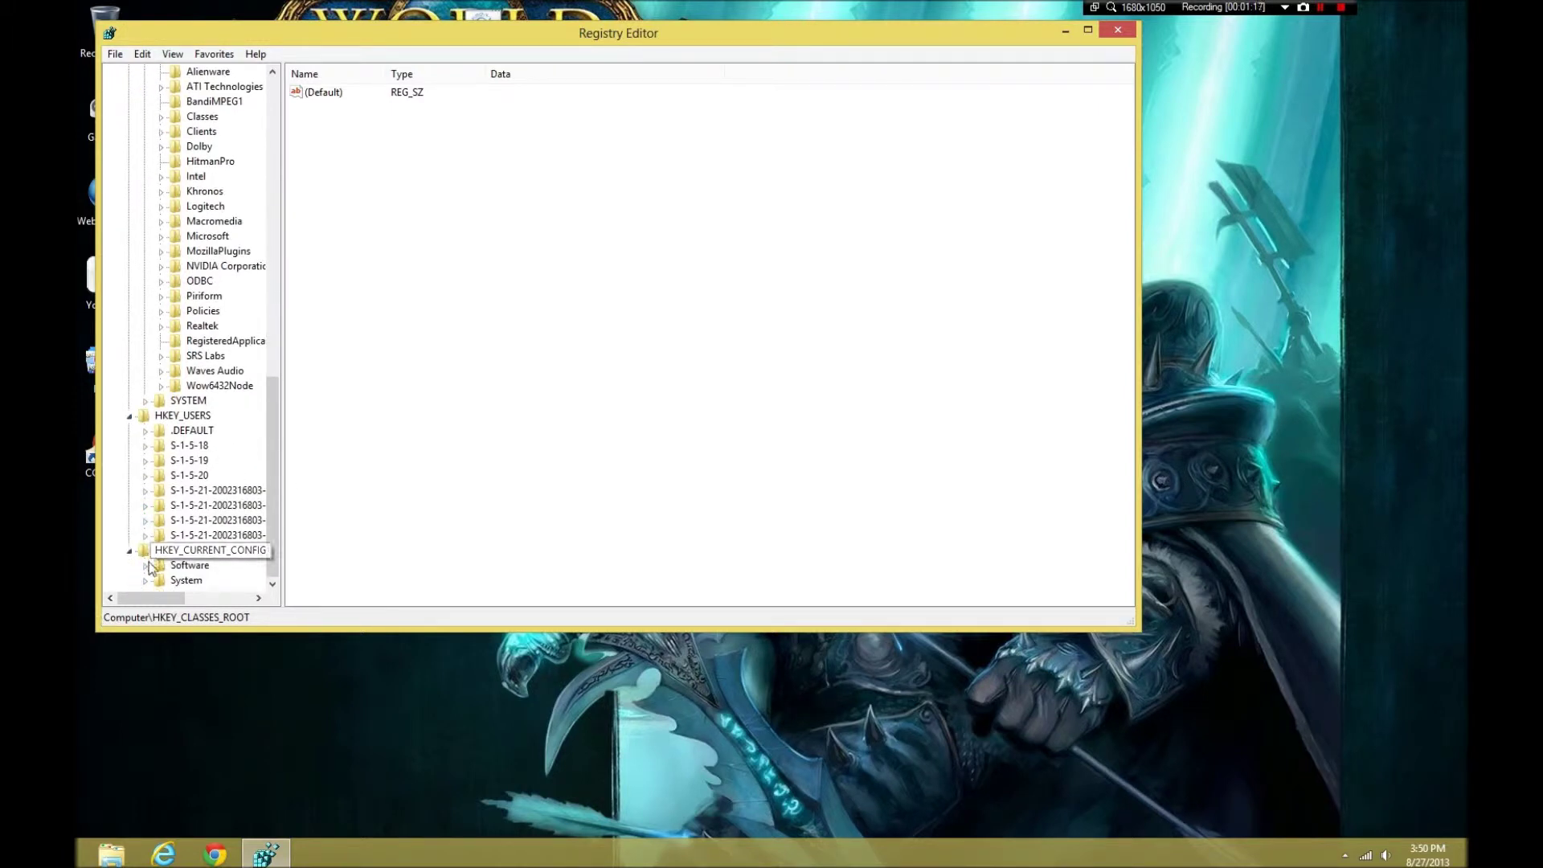
click(146, 567)
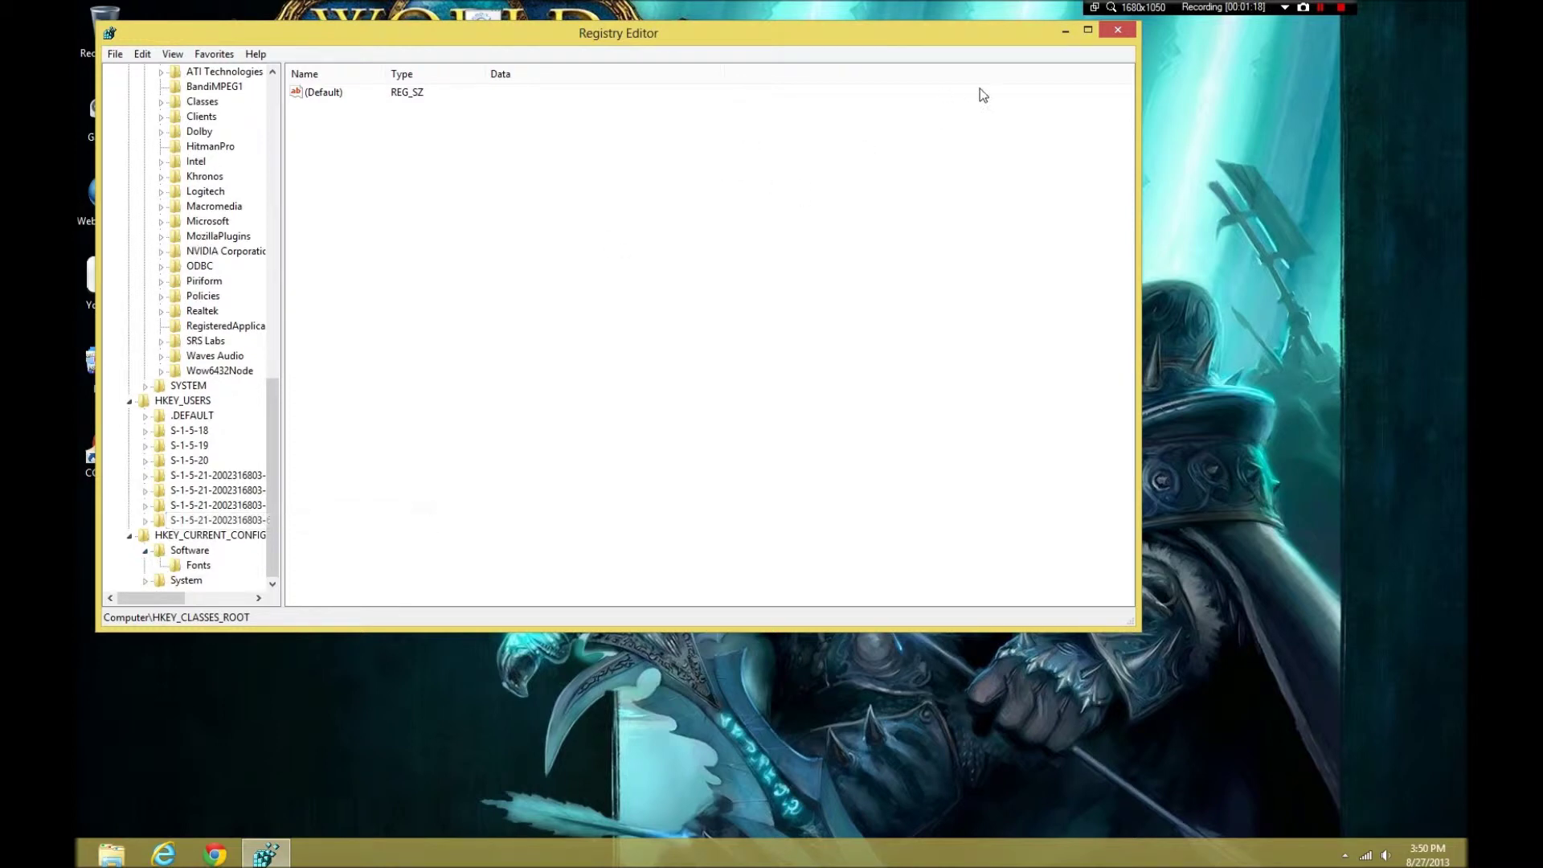
click(1117, 30)
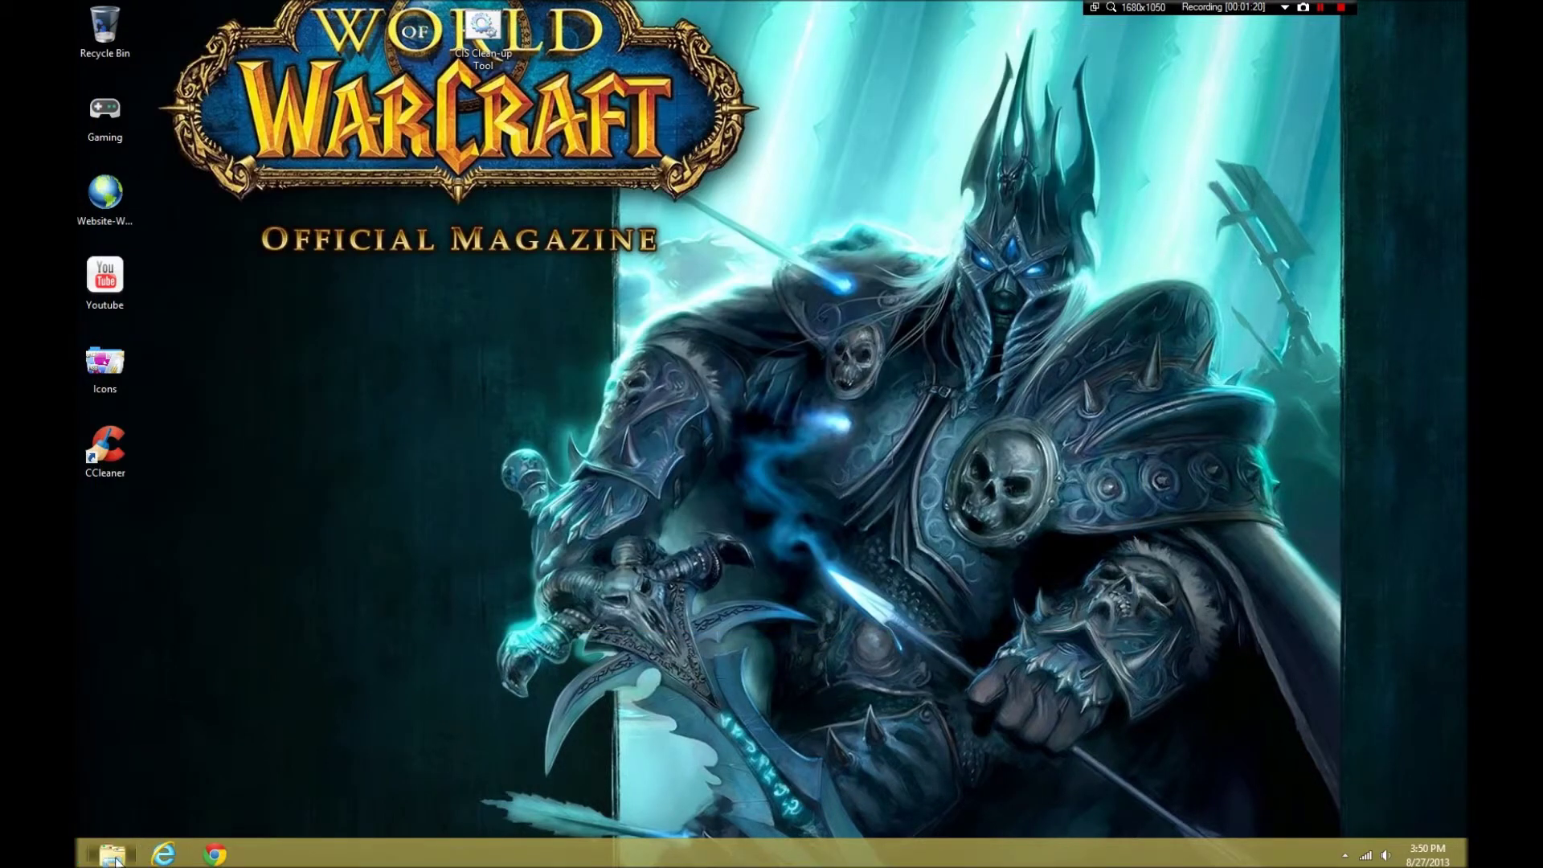
Open Local Disk (C:) in File Explorer and look through ProgramData for leftovers.
click(110, 853)
click(446, 518)
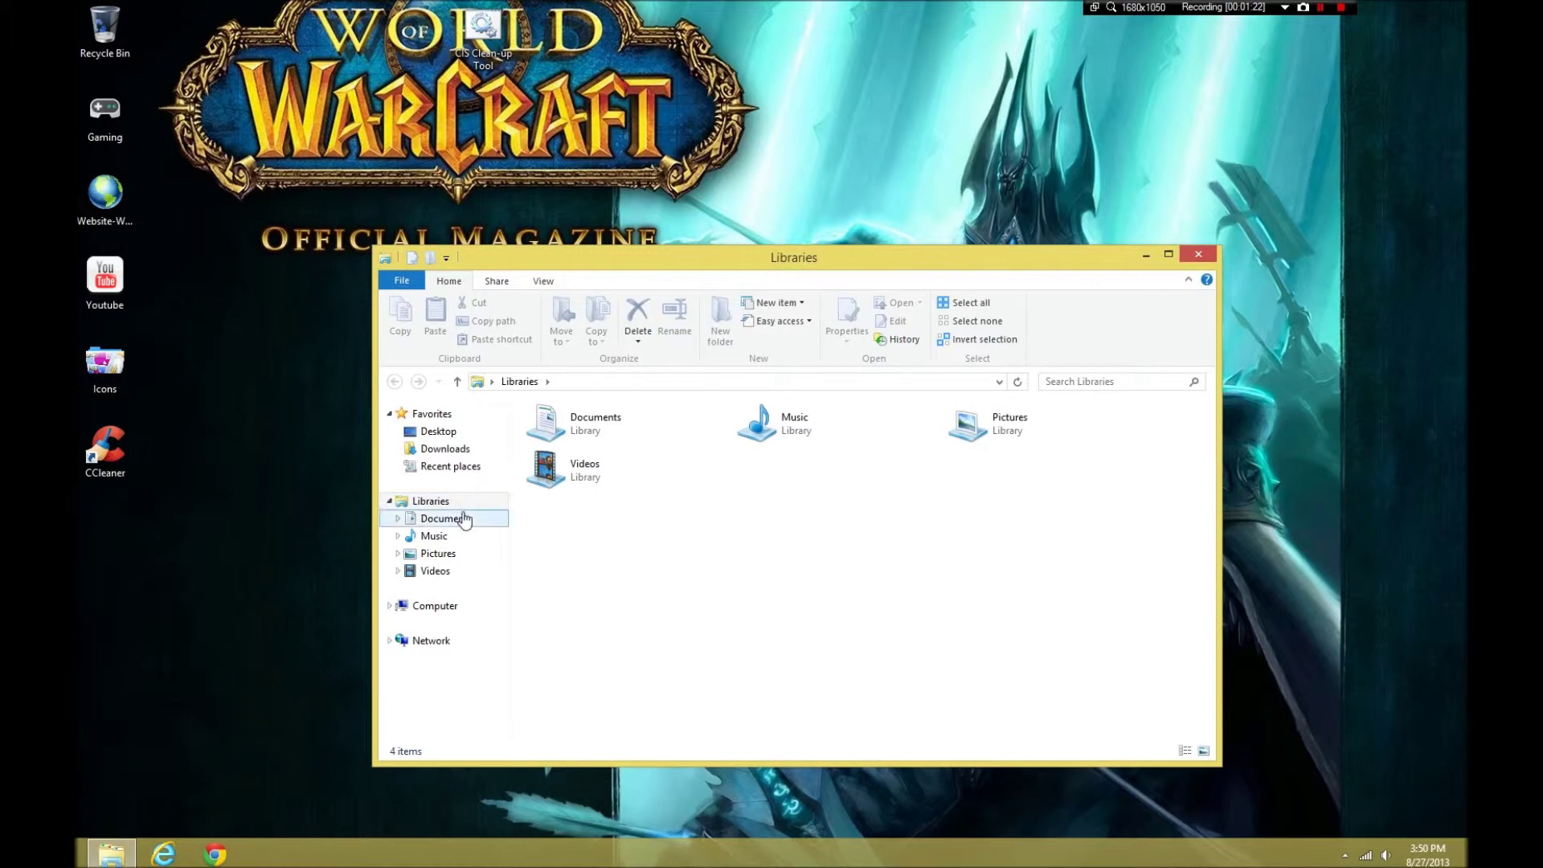
click(440, 606)
double_click(601, 446)
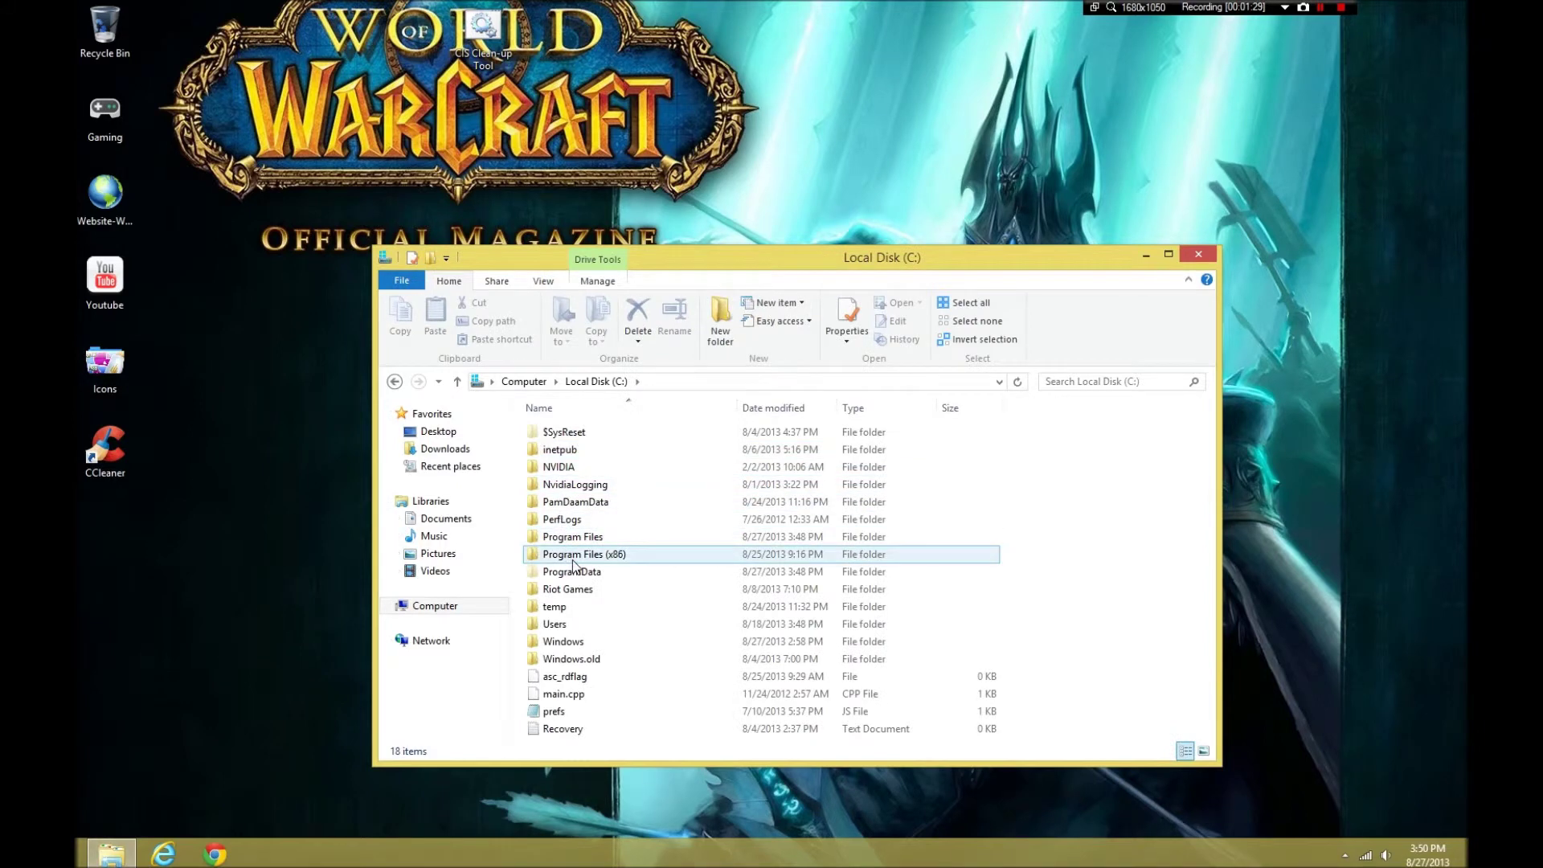
double_click(573, 570)
scroll(658, 523, down, 1)
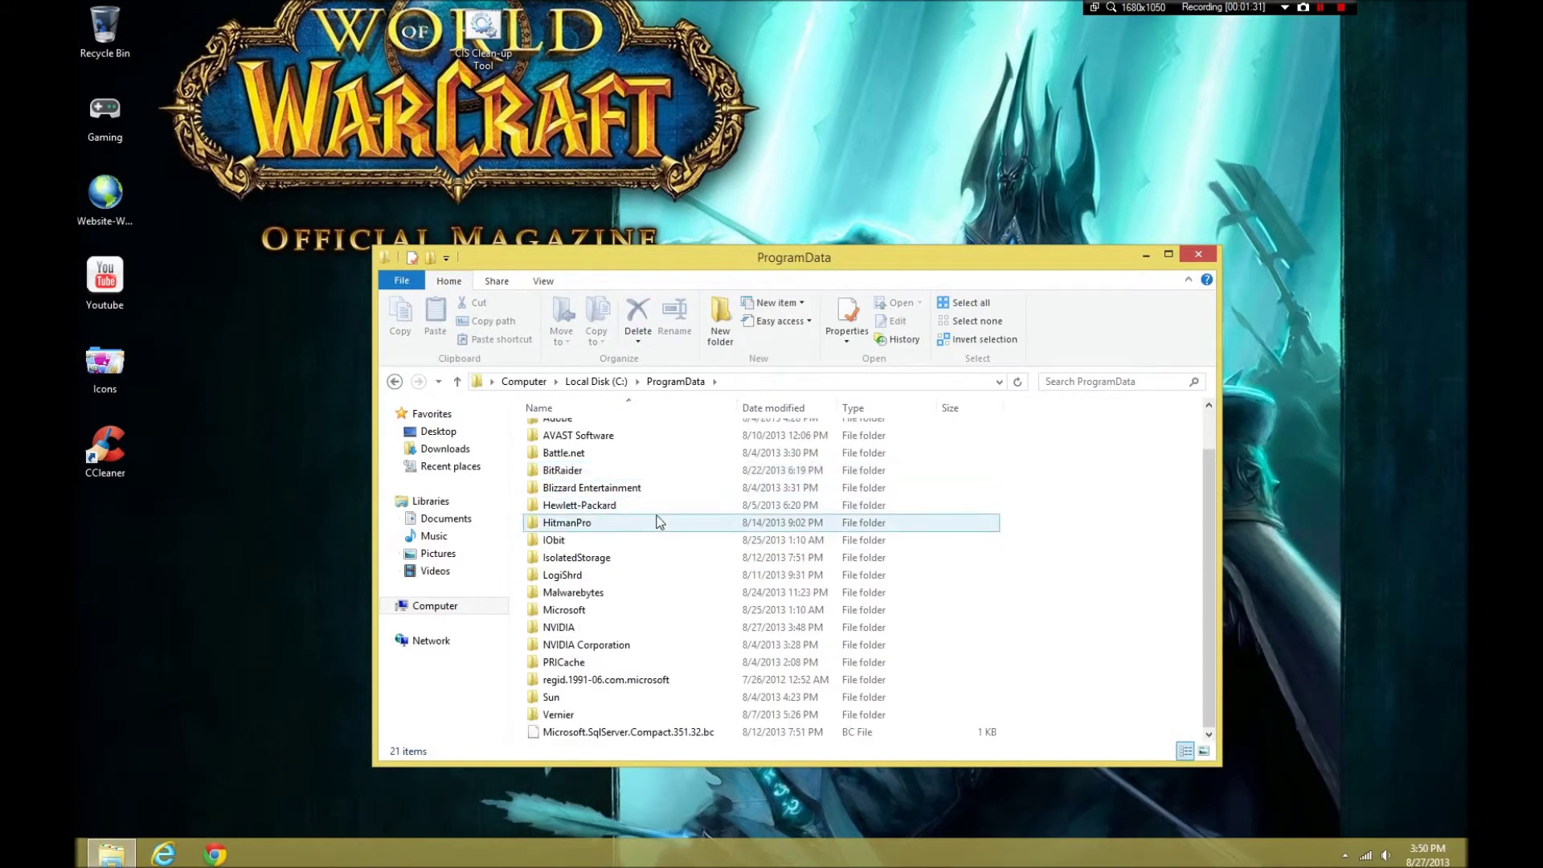
scroll(634, 524, up, 1)
scroll(609, 524, down, 1)
scroll(609, 523, up, 1)
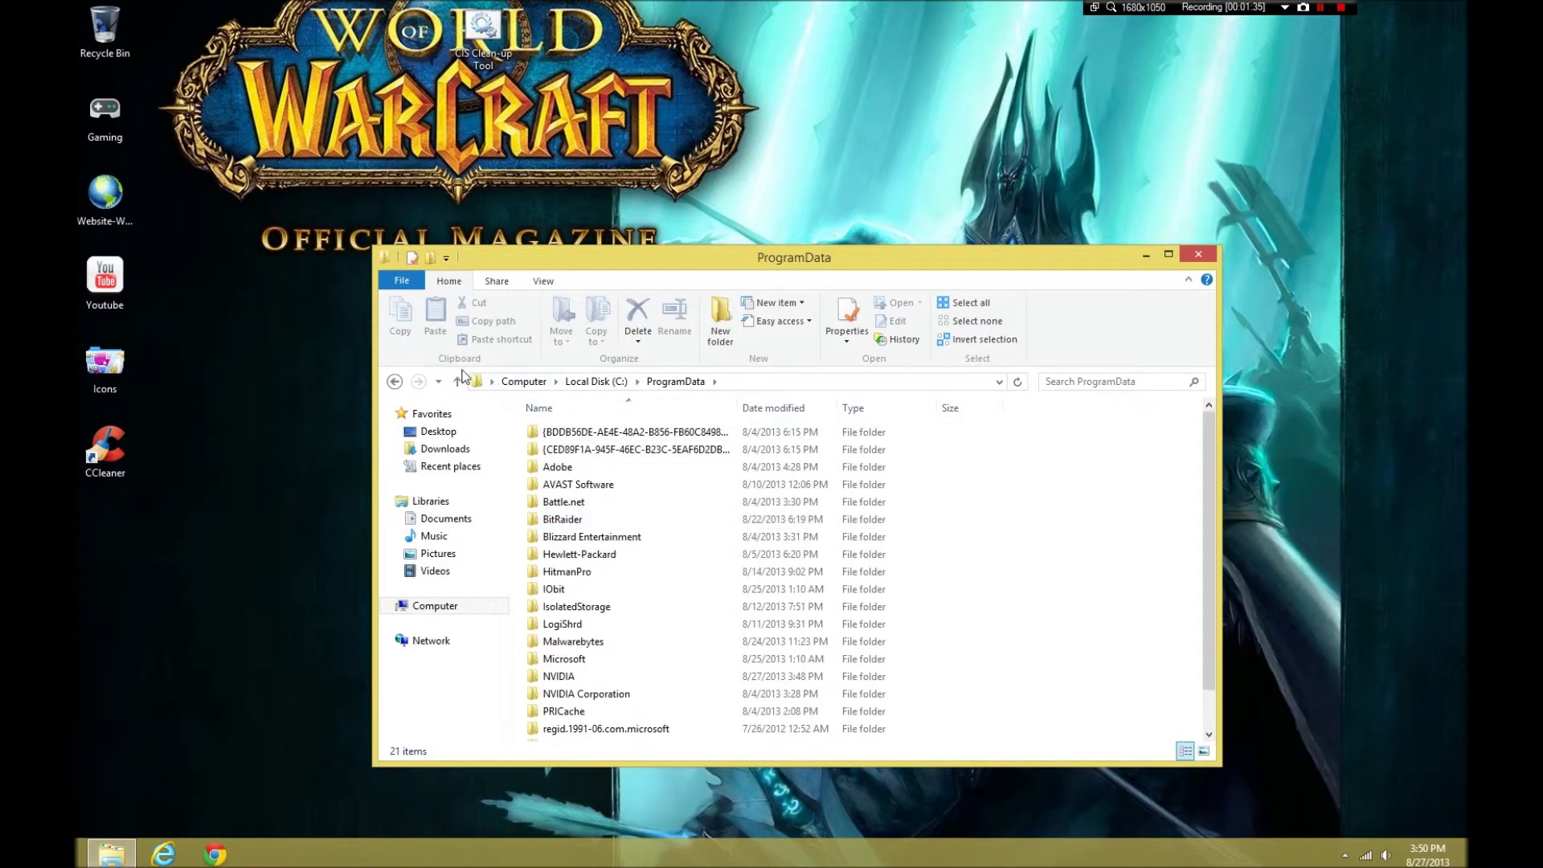
Check the Program Files (x86) folder, selecting the Malwarebytes' Anti-Malware folder.
click(457, 382)
double_click(595, 555)
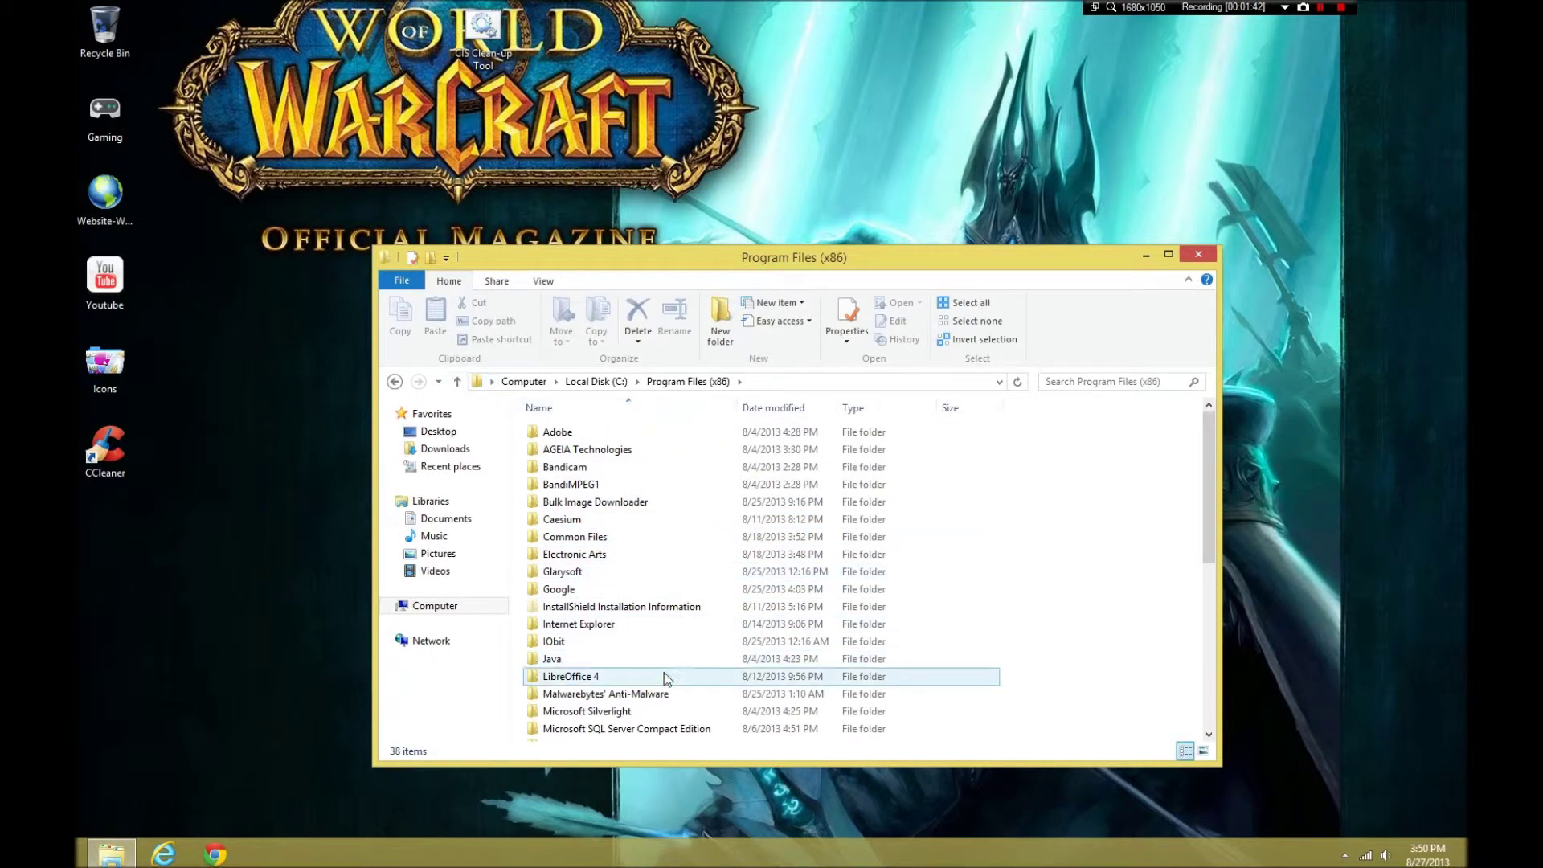
click(653, 695)
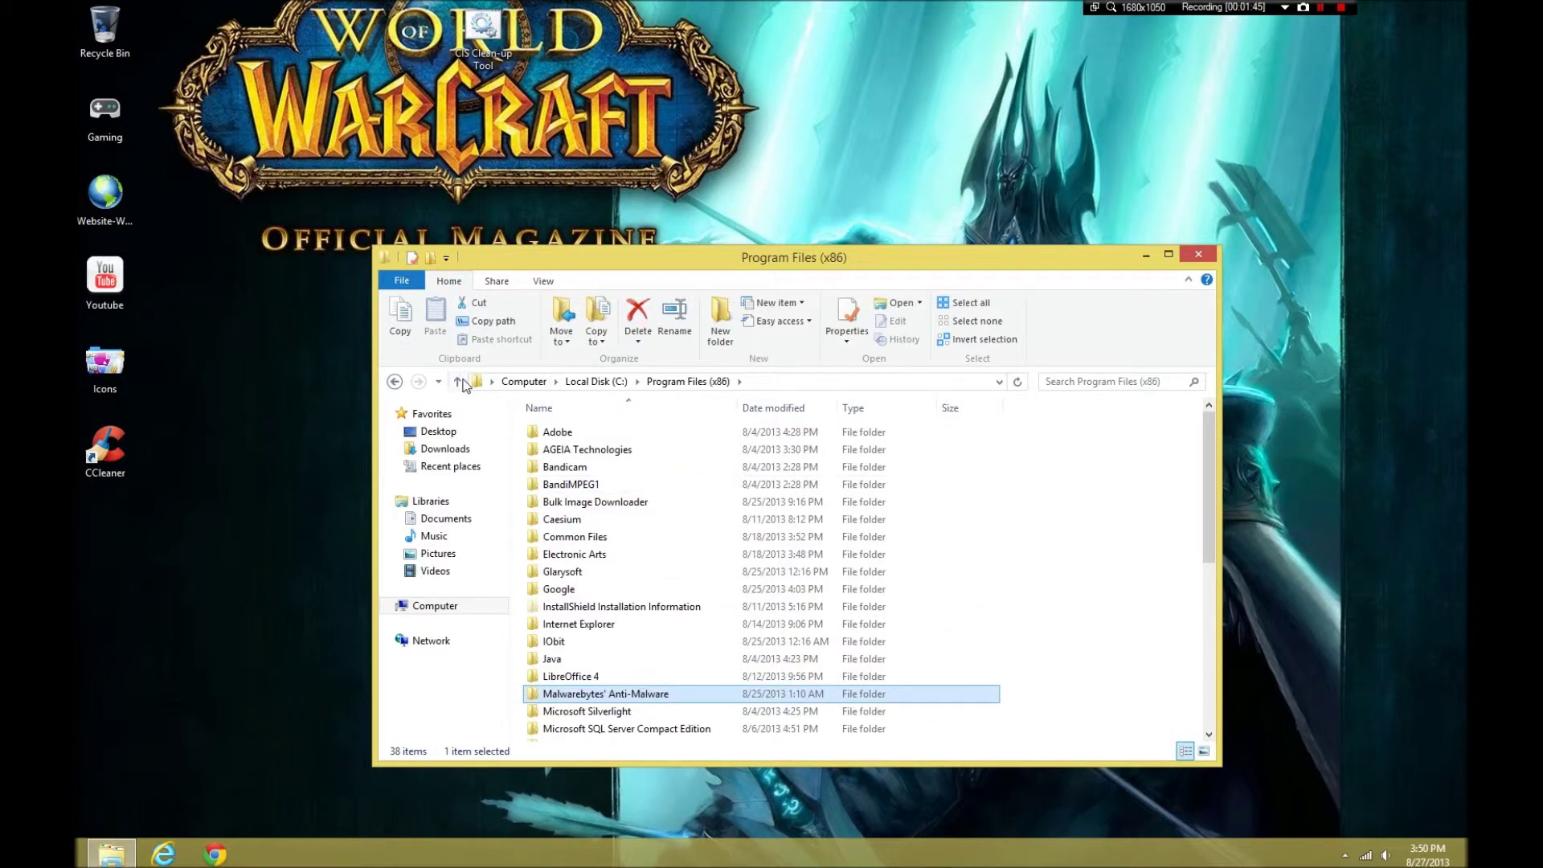
Browse PamDaamData down to IObit\Advanced SystemCare V6, then return to Local Disk (C:).
click(461, 383)
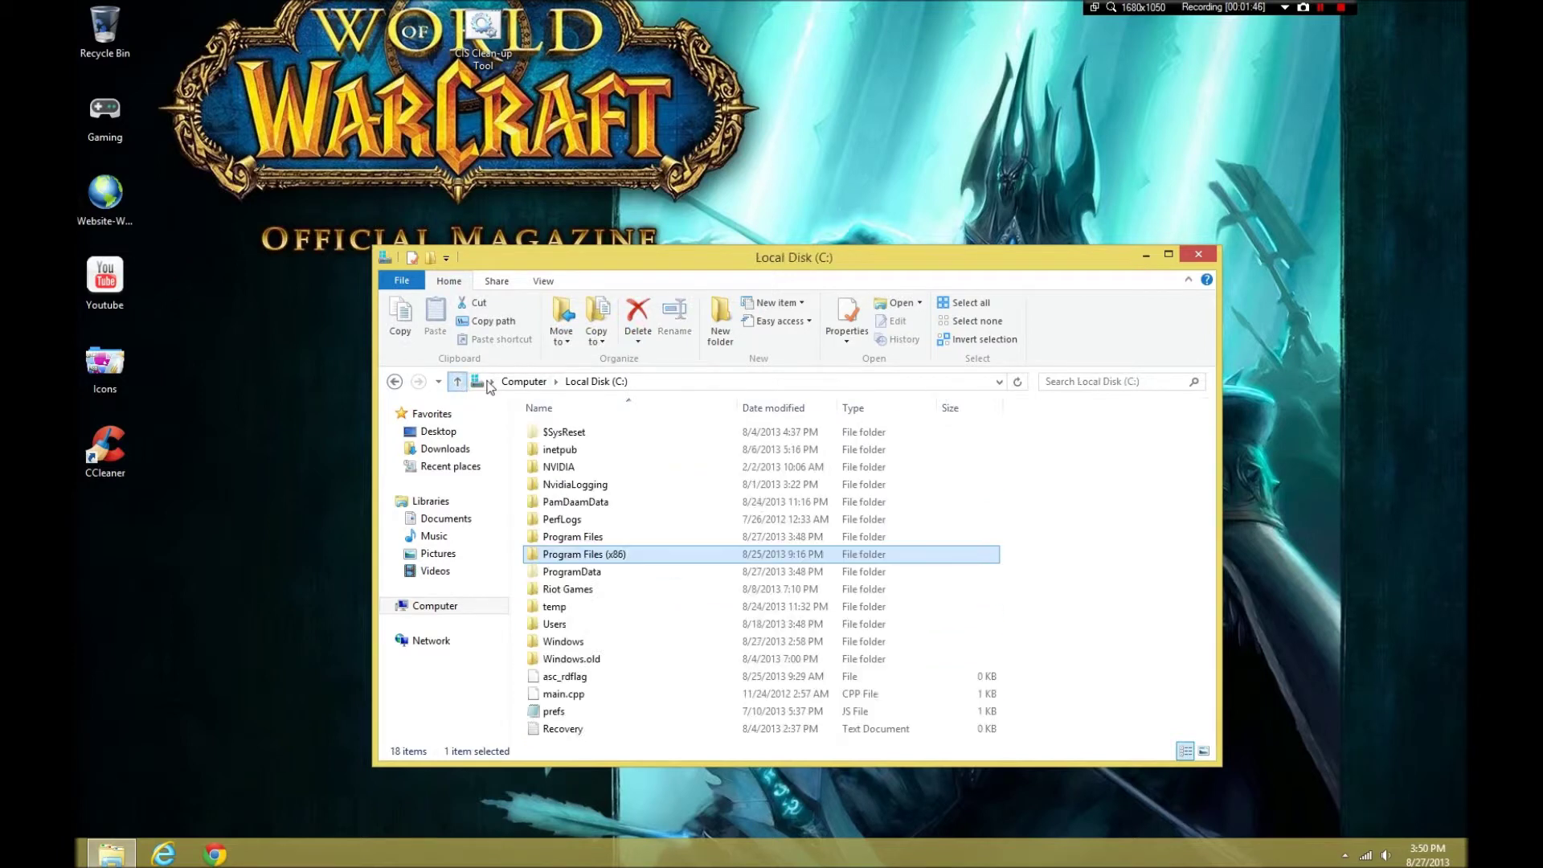
double_click(574, 503)
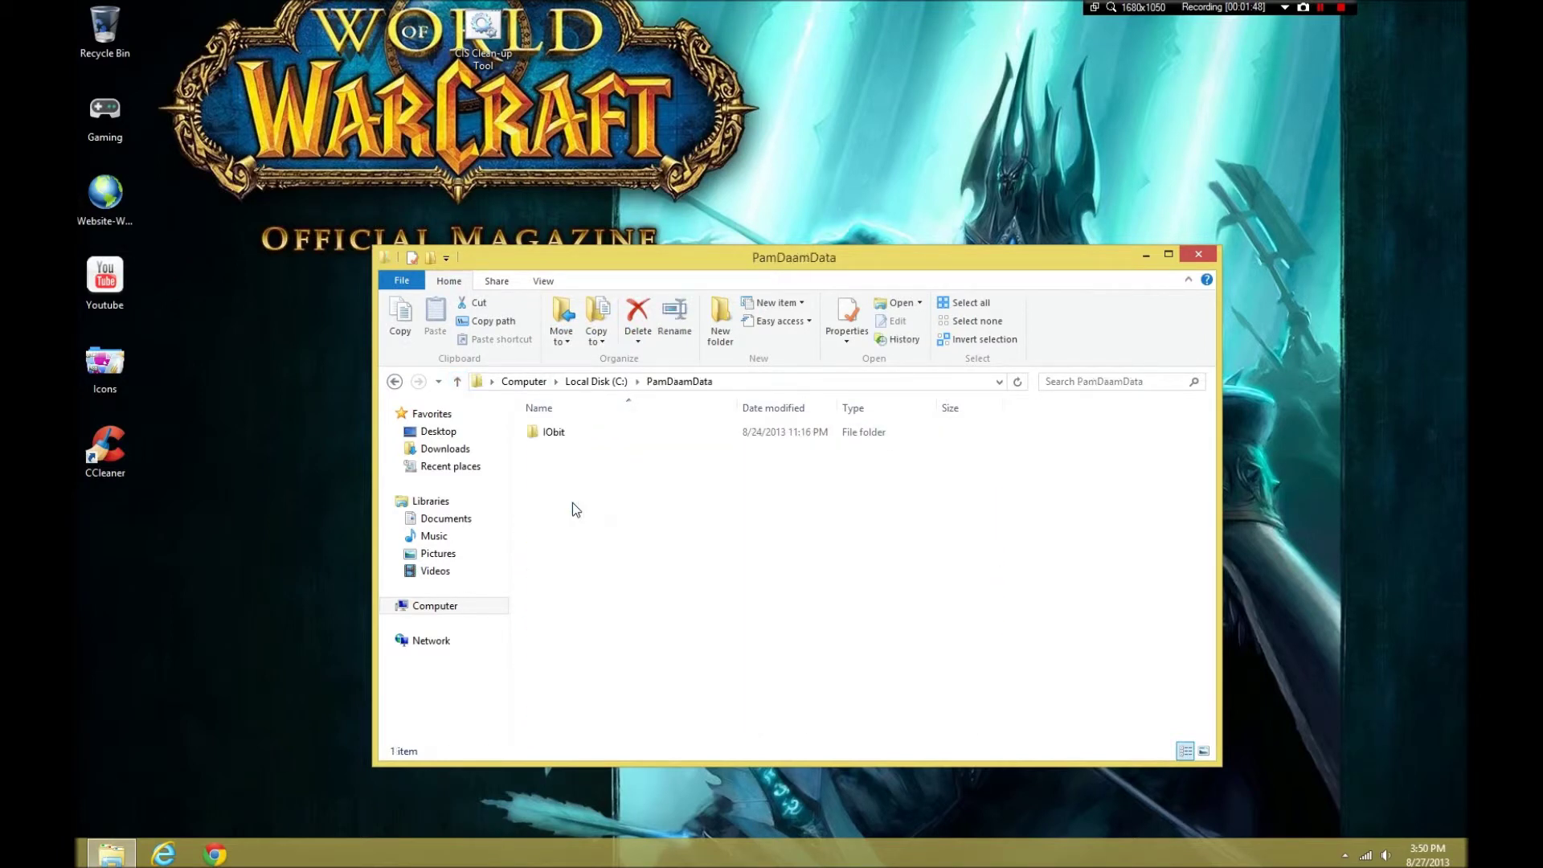
double_click(563, 436)
double_click(565, 434)
click(458, 382)
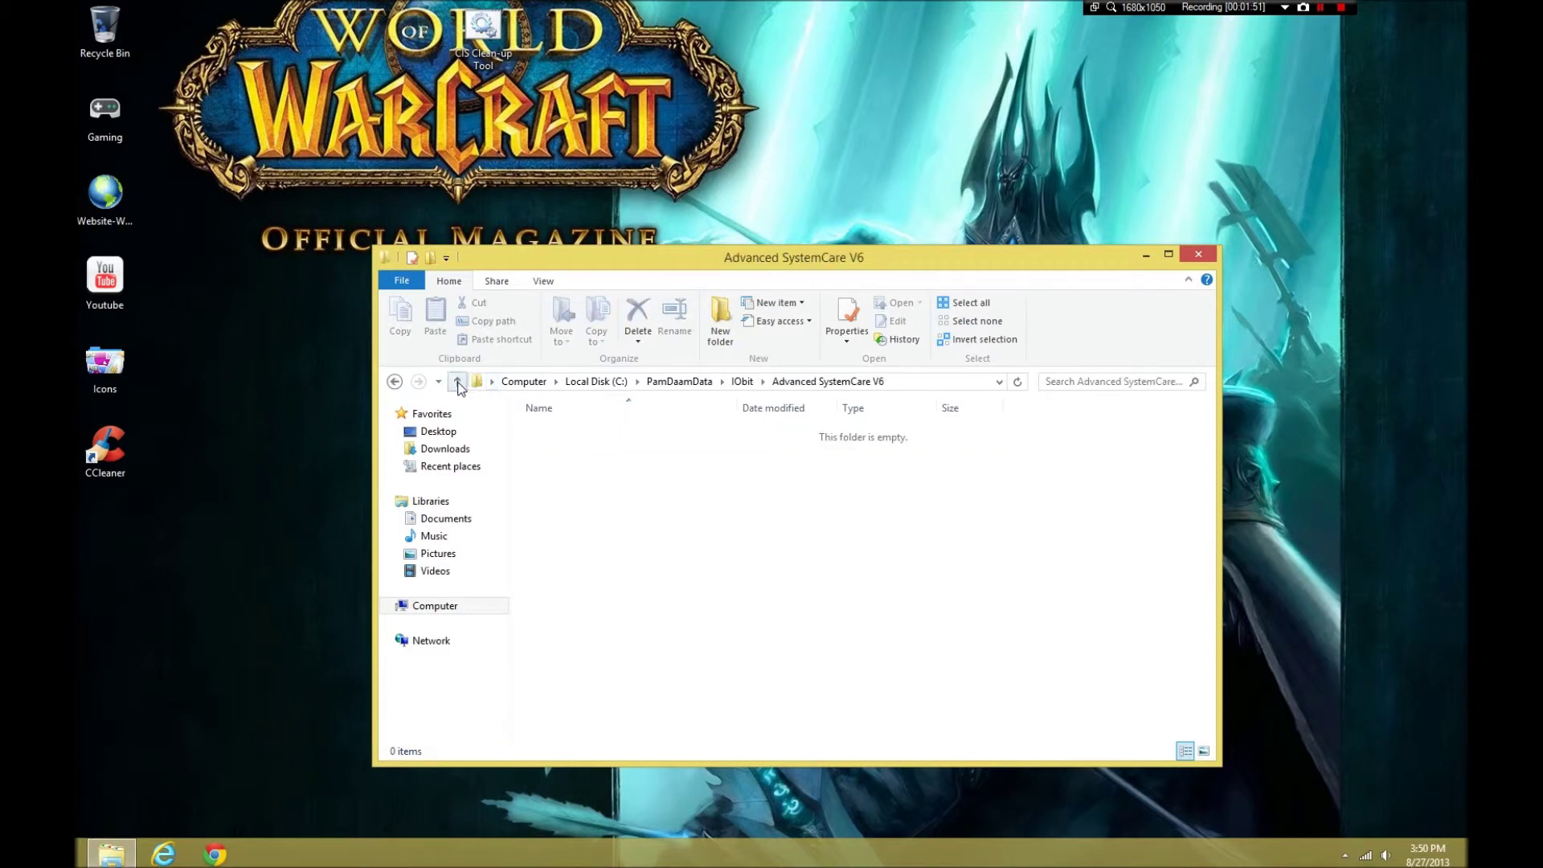
click(458, 382)
click(459, 383)
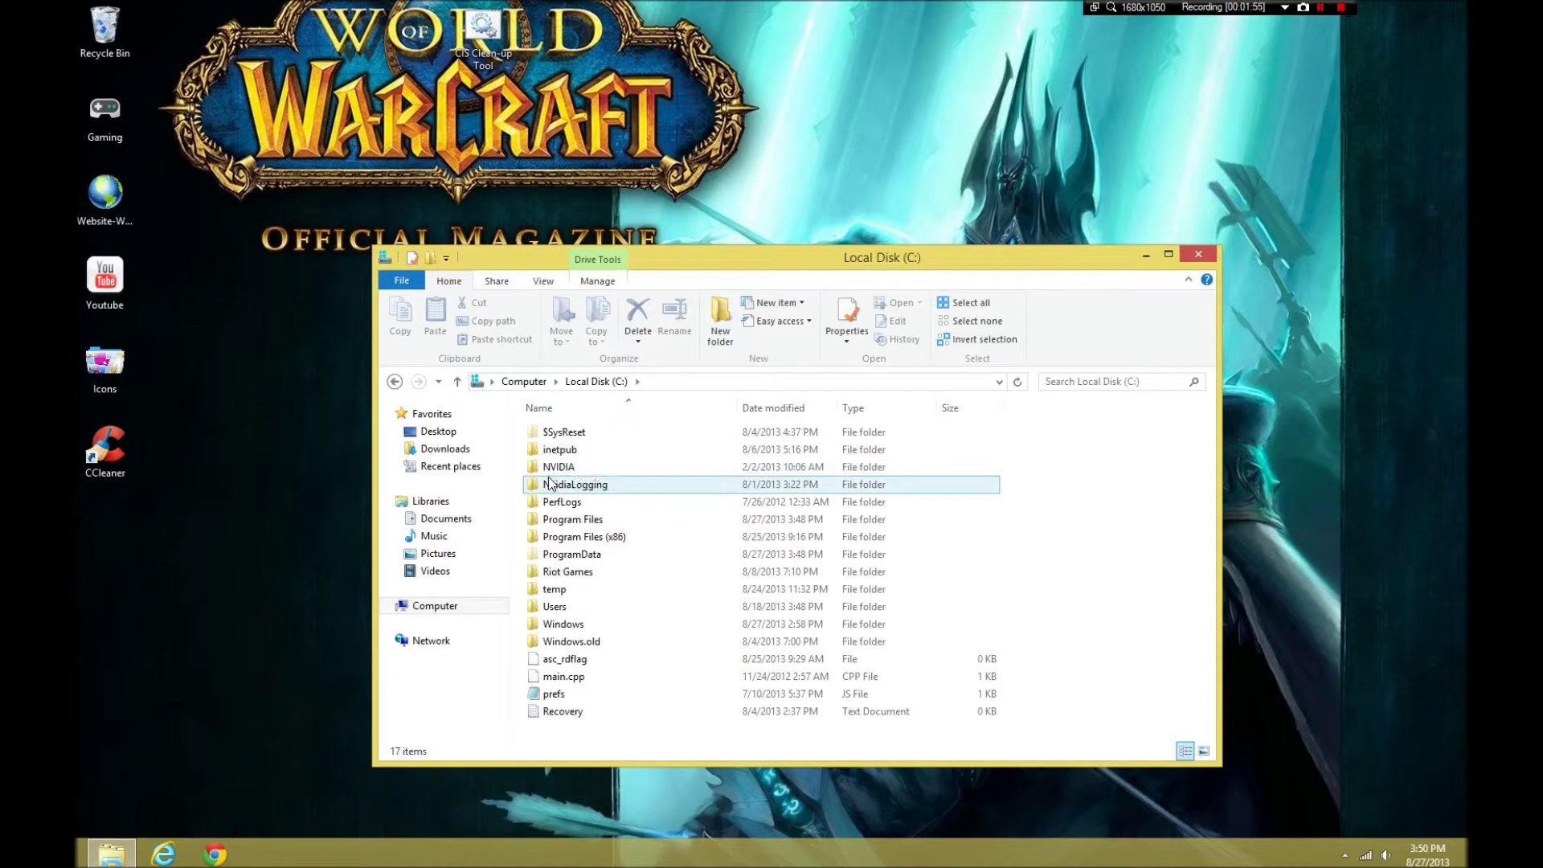
Check the Program Files folder, then close File Explorer.
double_click(573, 524)
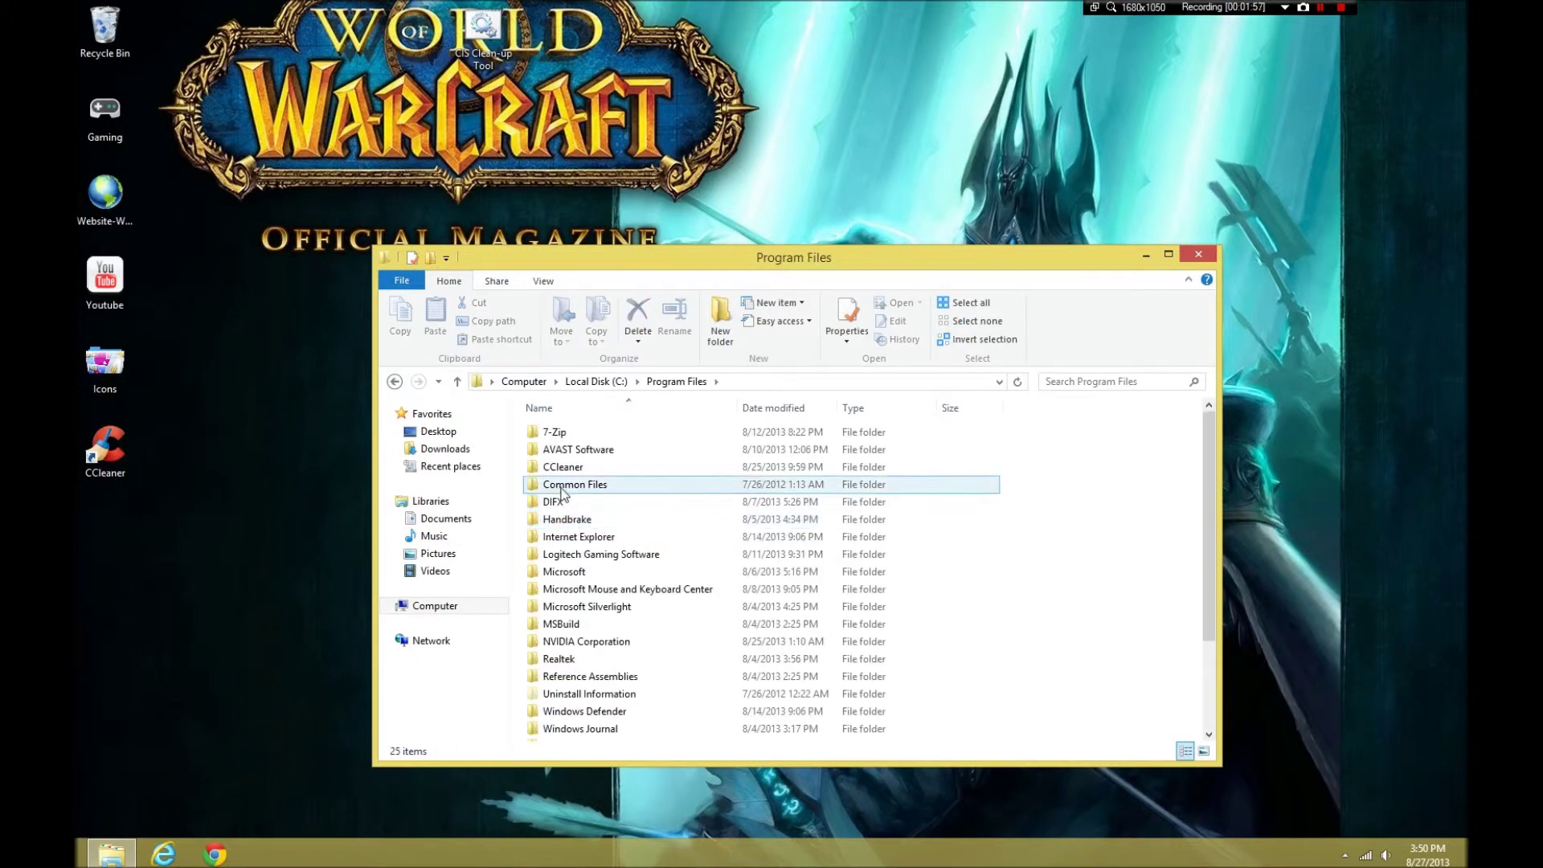
scroll(592, 589, down, 2)
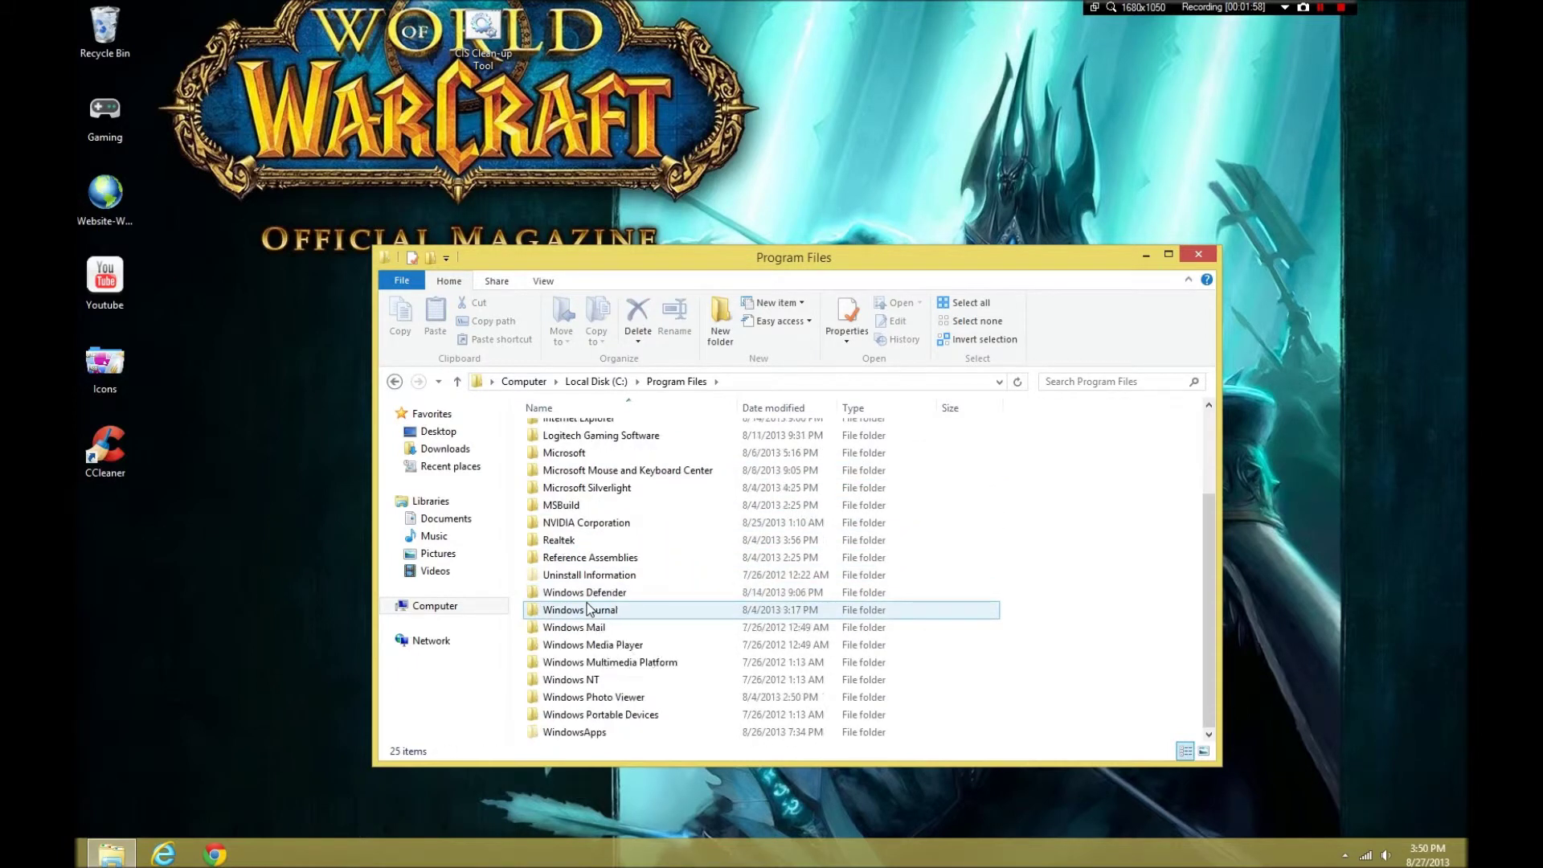
click(456, 383)
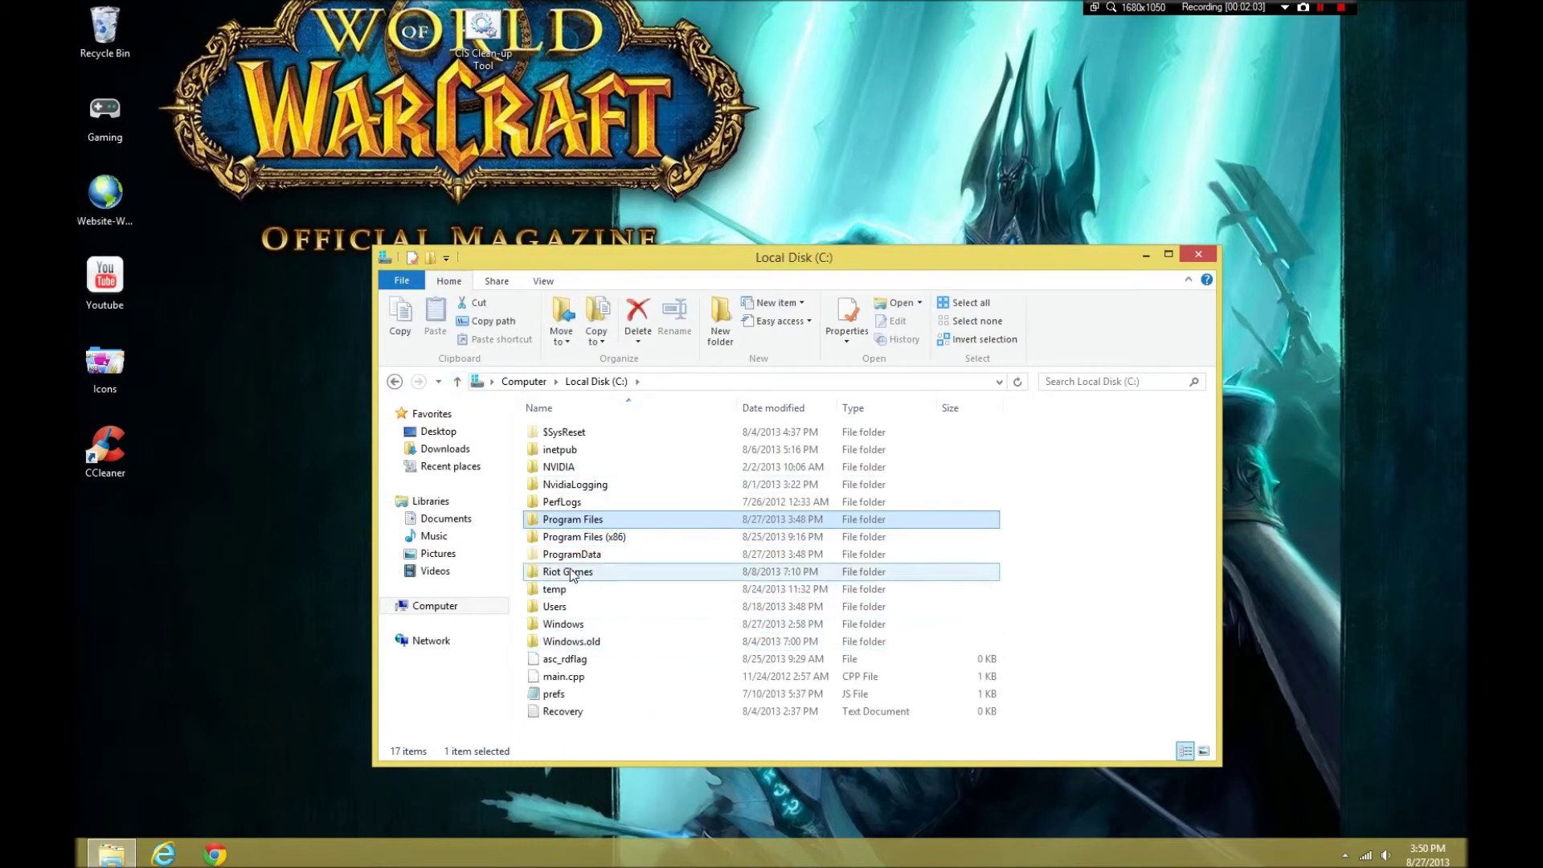
click(1195, 263)
Run %appdata% to open the AppData Roaming folder and scan its 23 folders for Comodo.
key(super+x)
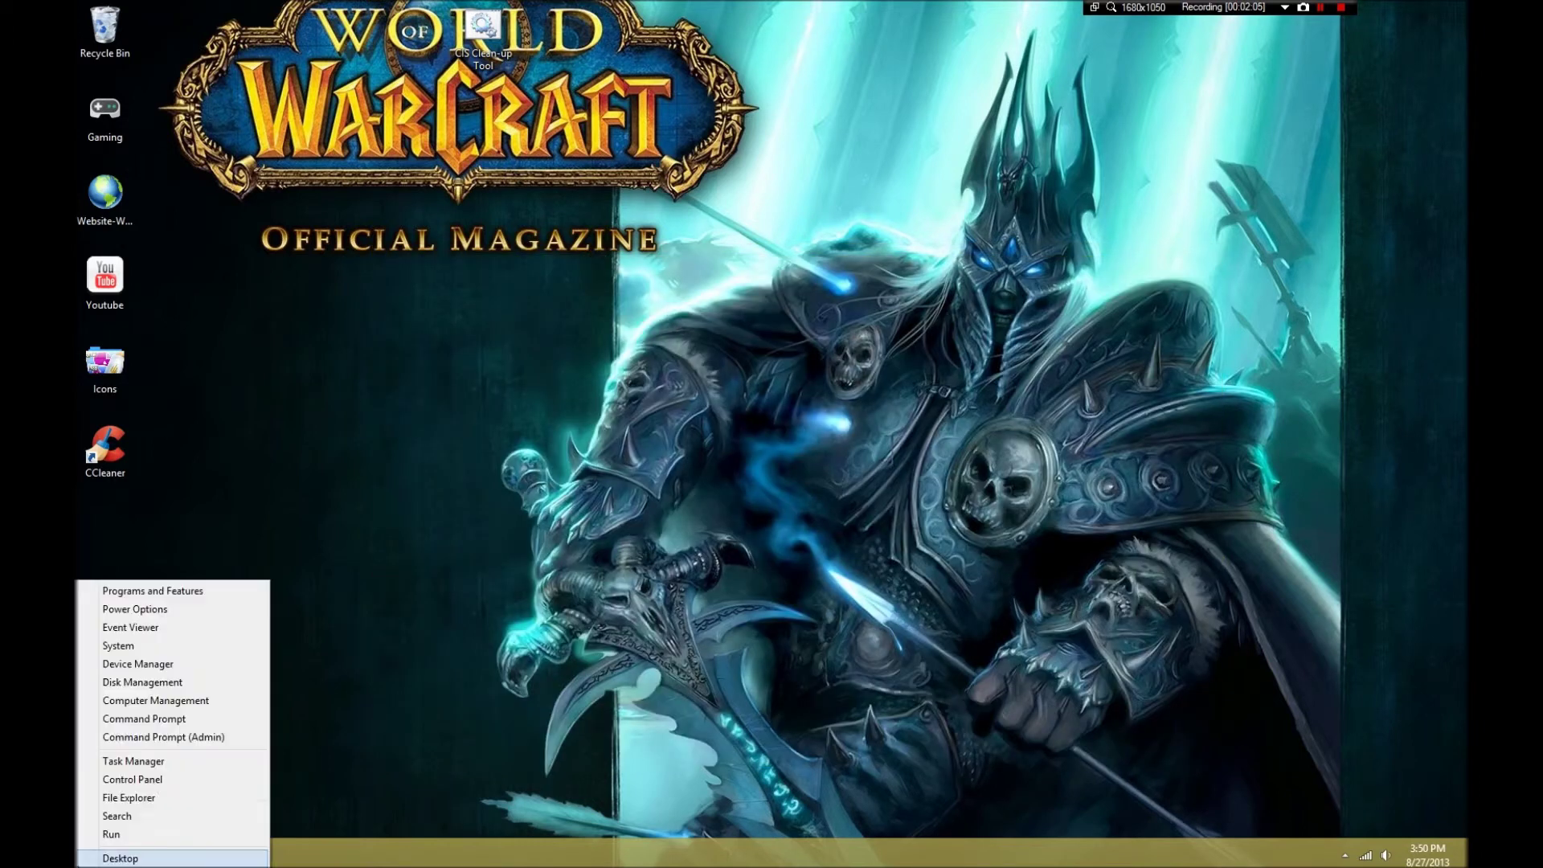
click(207, 840)
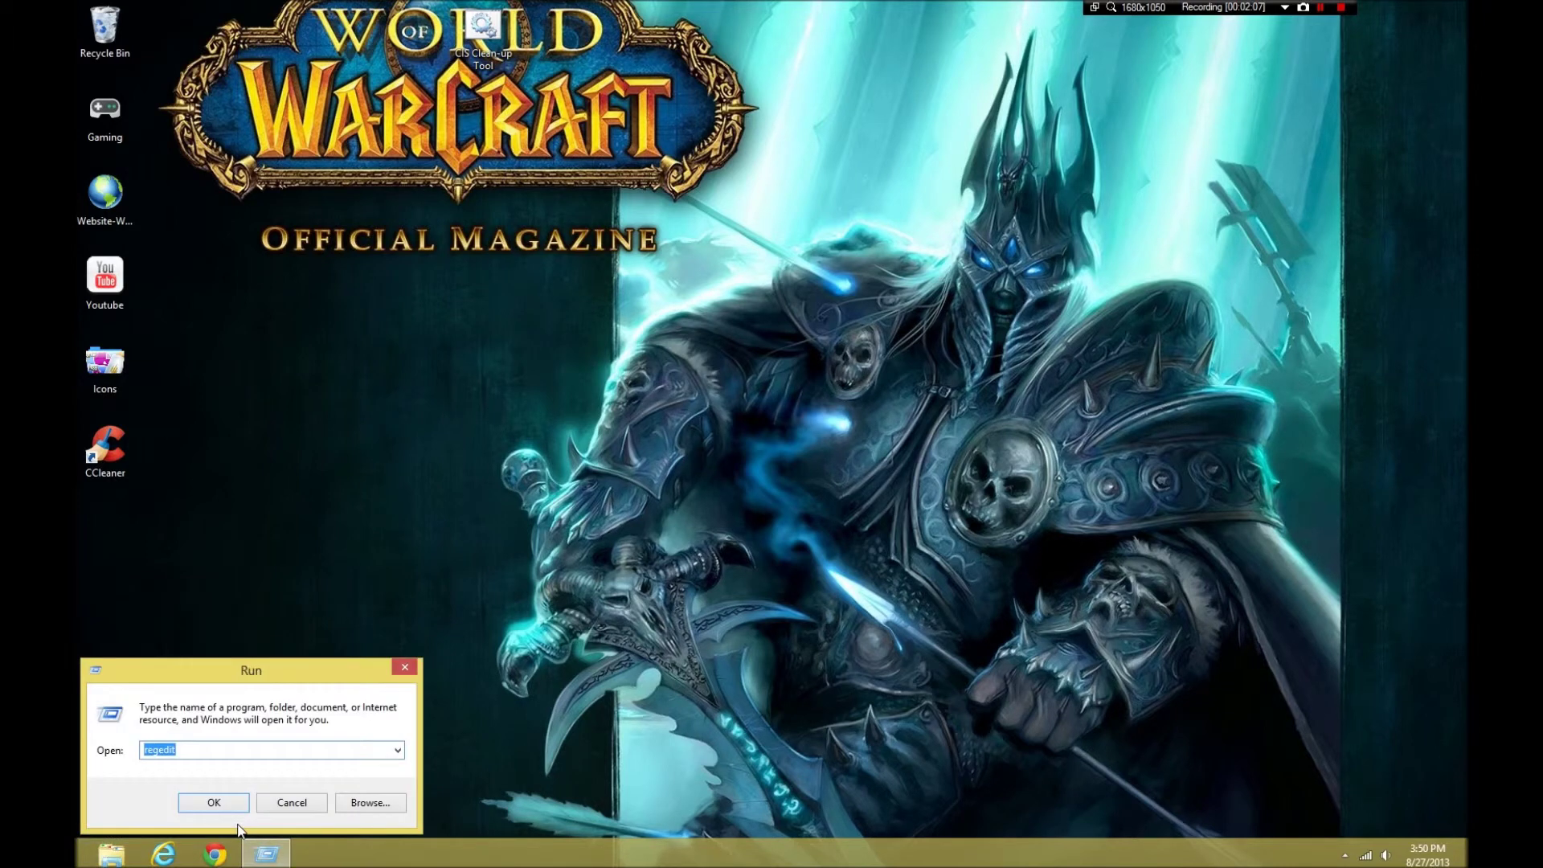
text(%appdata%)
key(Return)
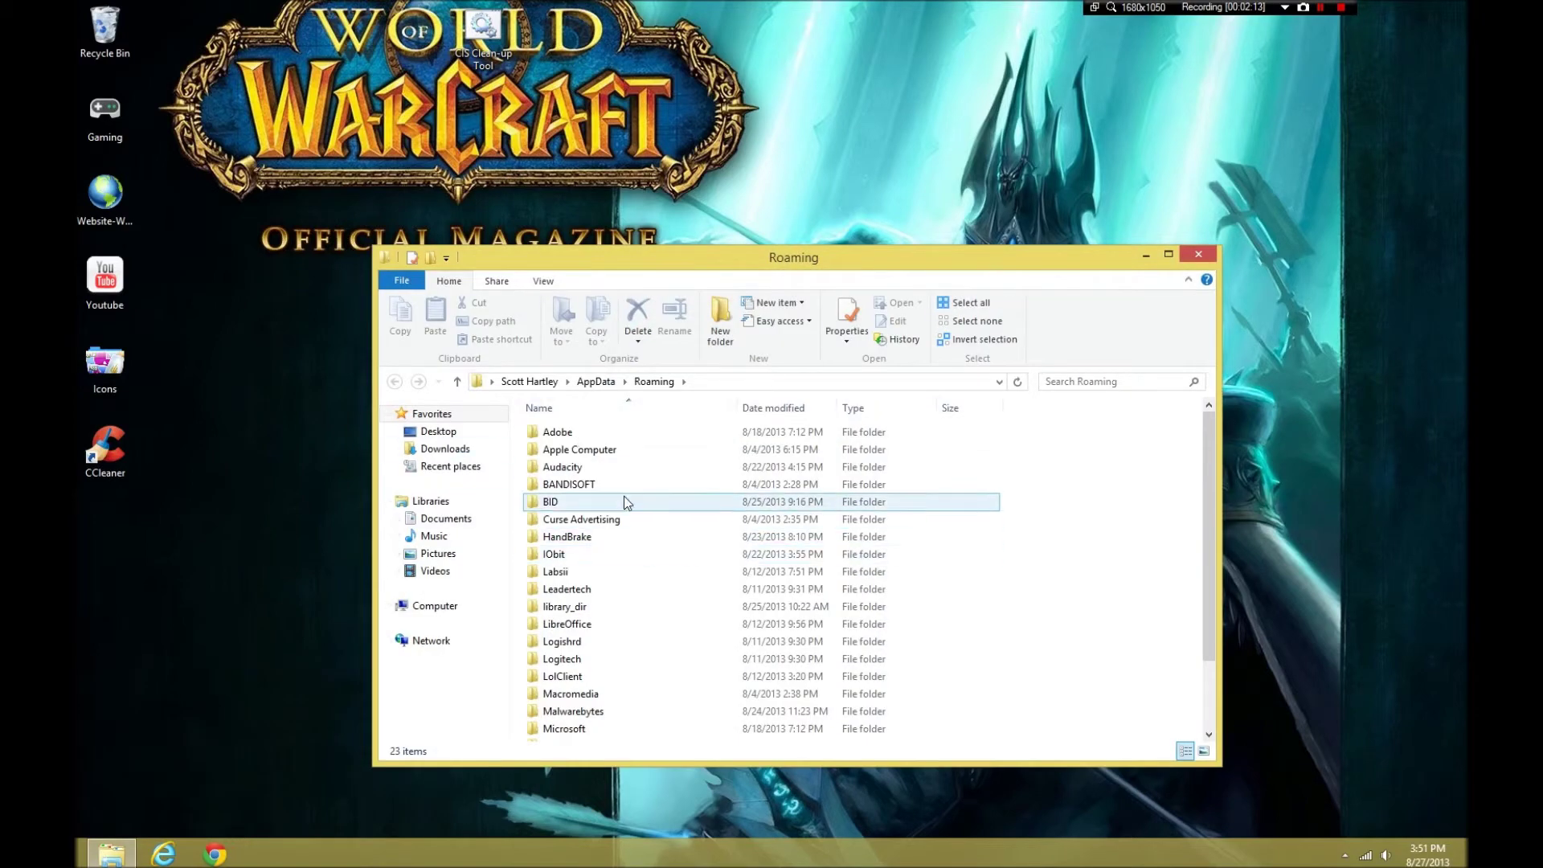
scroll(640, 630, down, 2)
scroll(648, 691, up, 2)
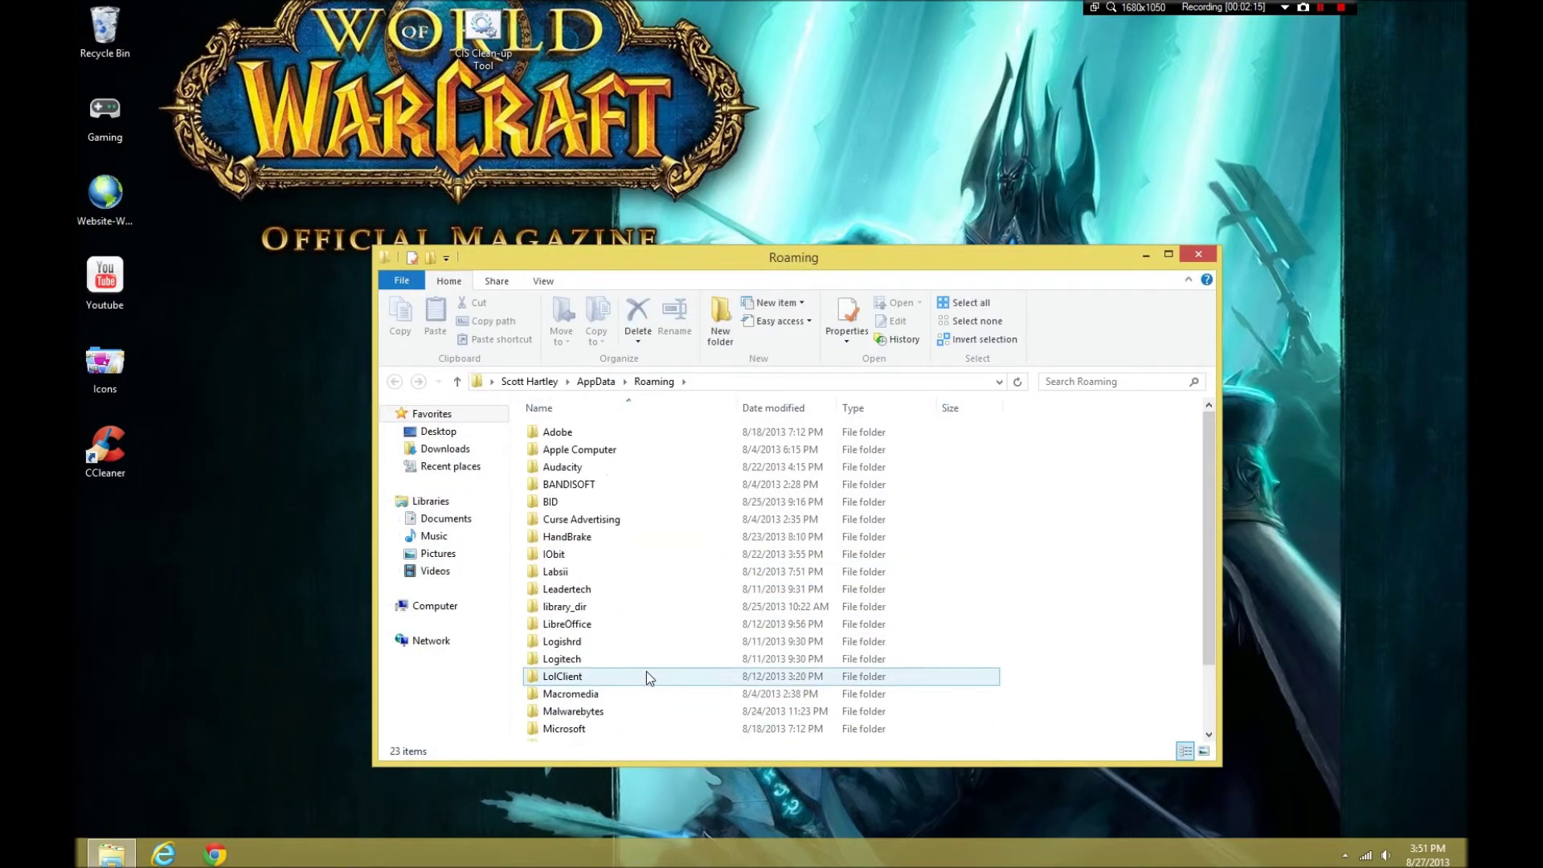